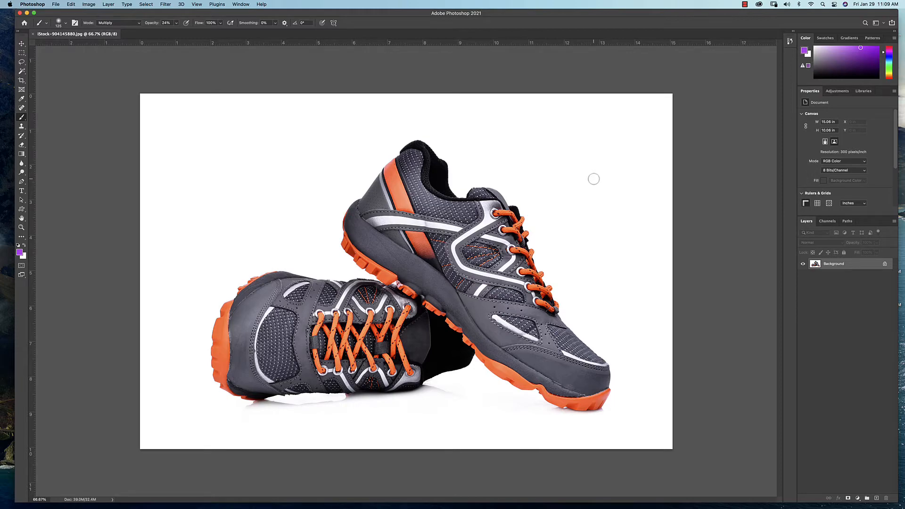
Select the orange sole under the upright shoe's heel with the Magic Wand tool
key("super+equal")
key("super+equal")
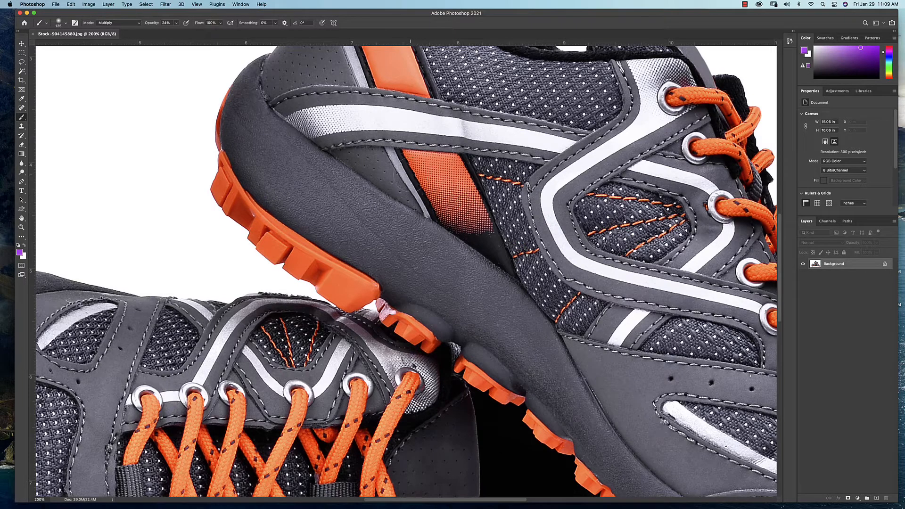
left_click(21, 71)
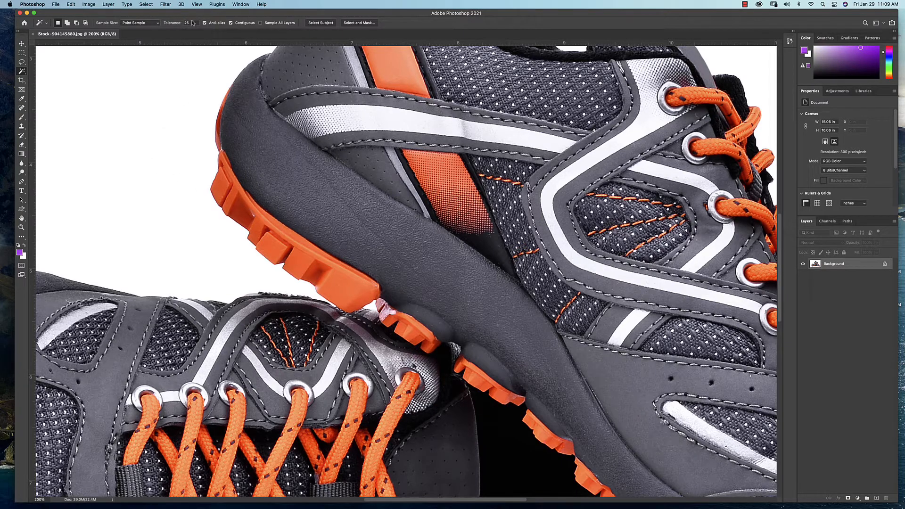
left_click(344, 290)
Try selecting the heel's orange sole again with the Magic Wand tolerance at 100, and clear the selection
left_click(195, 22)
type("100")
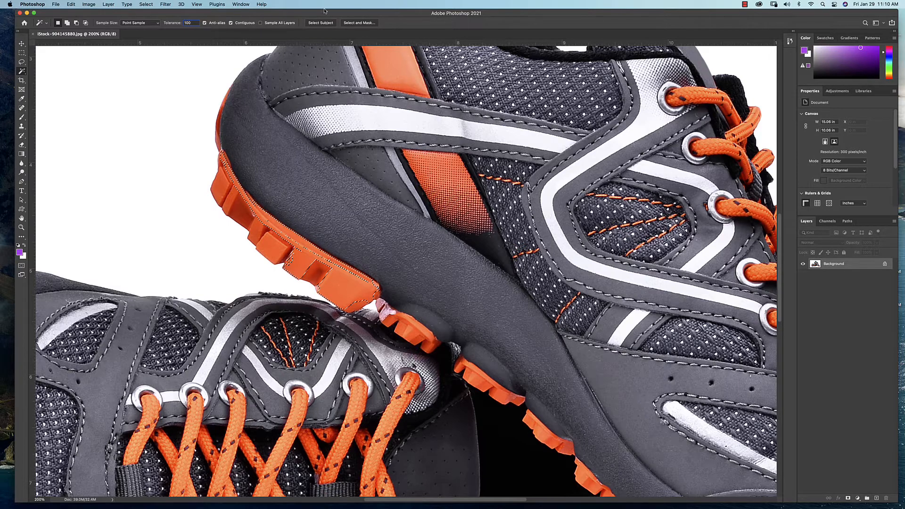
key("super+d")
left_click(323, 273)
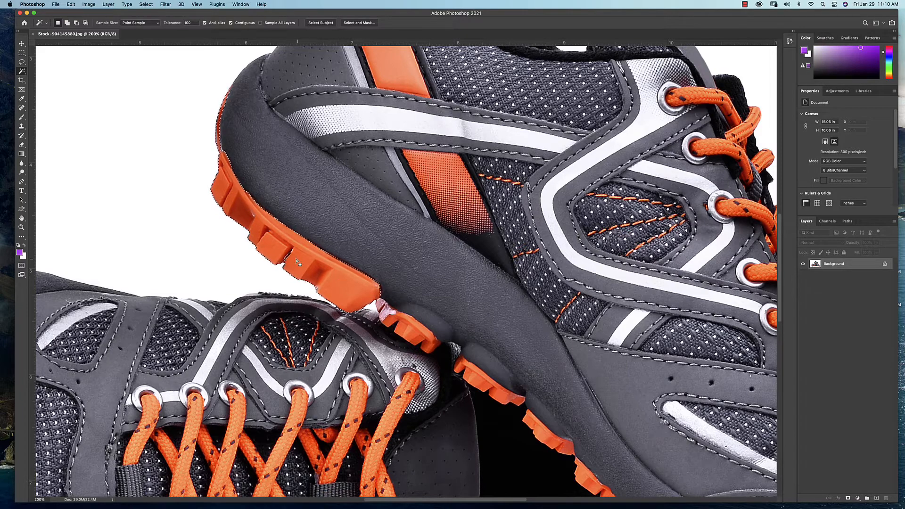
key("super+d")
Select the orange heel sole with a Magic Wand tolerance of 110 and extend the selection to all similar colours
left_click(180, 25)
type("110")
key("Return")
left_click(147, 4)
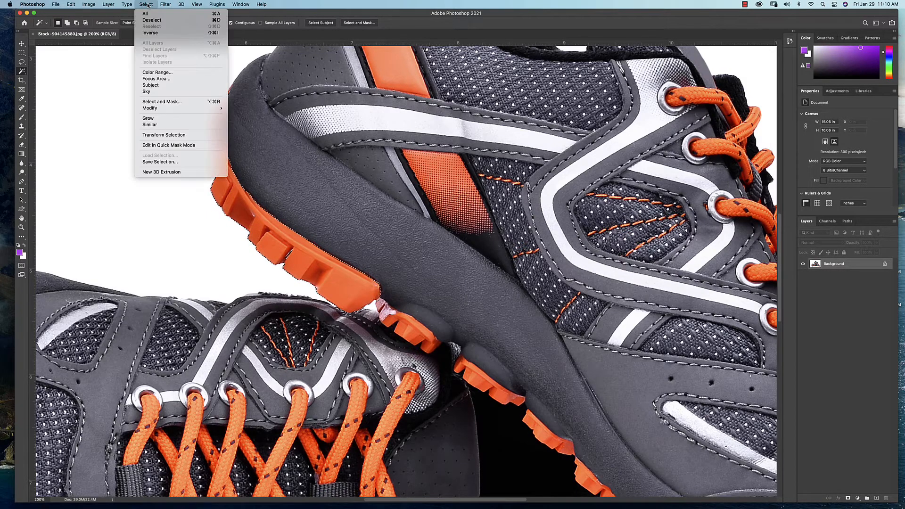
left_click(153, 125)
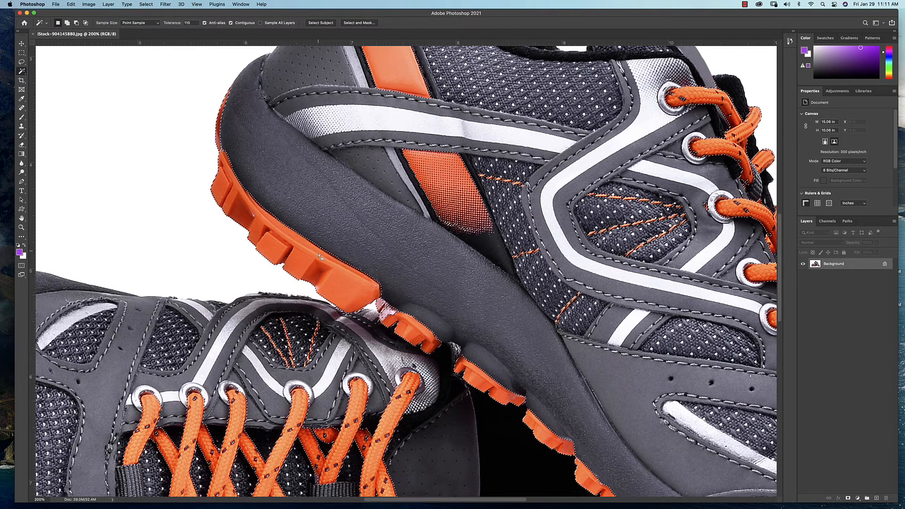
Save the orange selection as a new channel named "Orange Det"
left_click(146, 5)
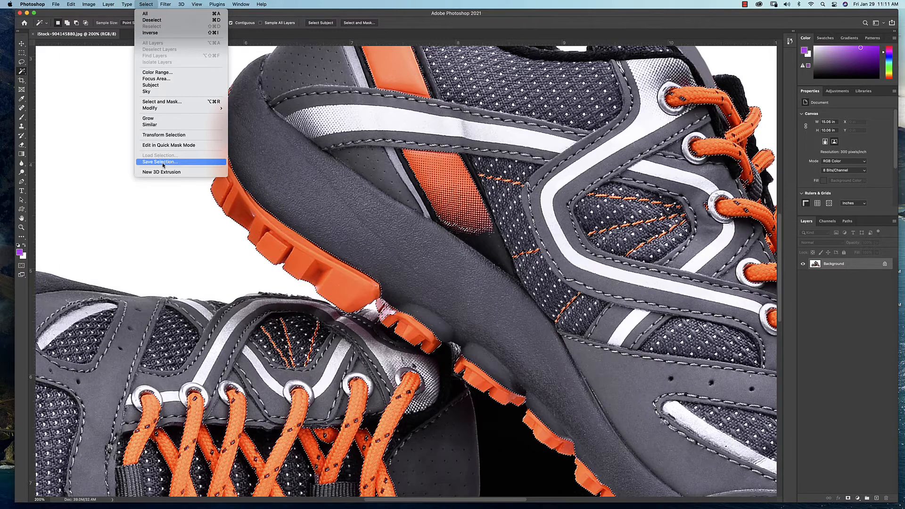
left_click(161, 161)
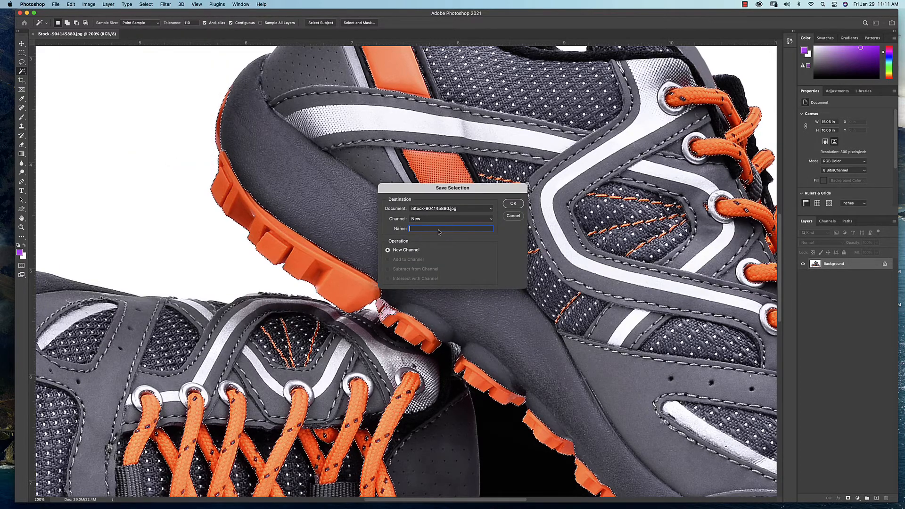
type("Or")
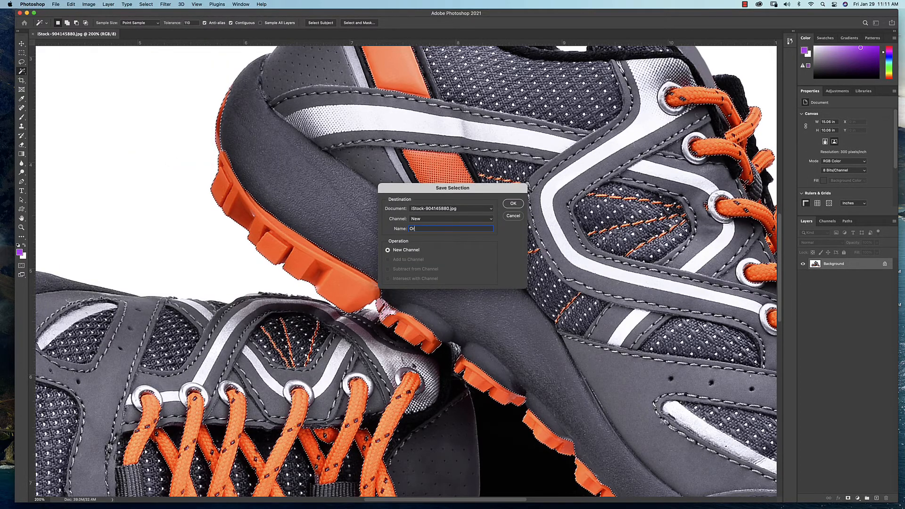
type("ange Detail")
left_click(513, 204)
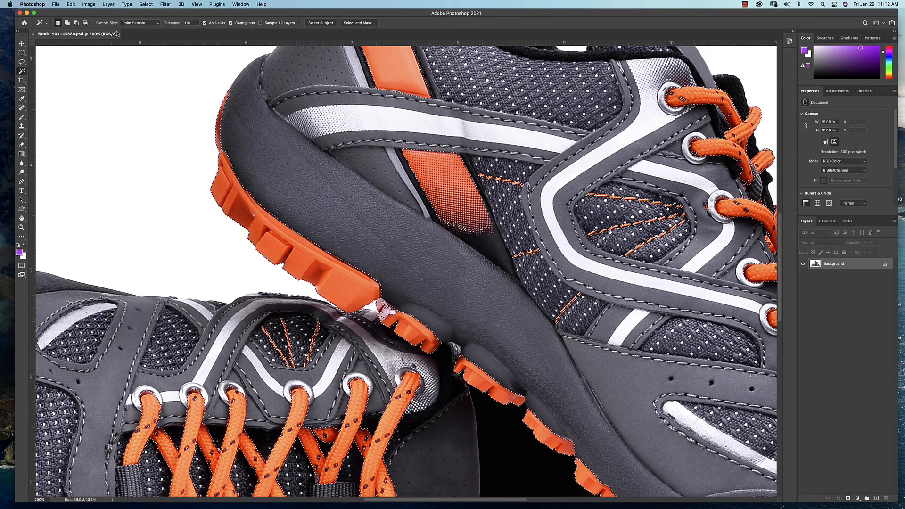
left_click(92, 4)
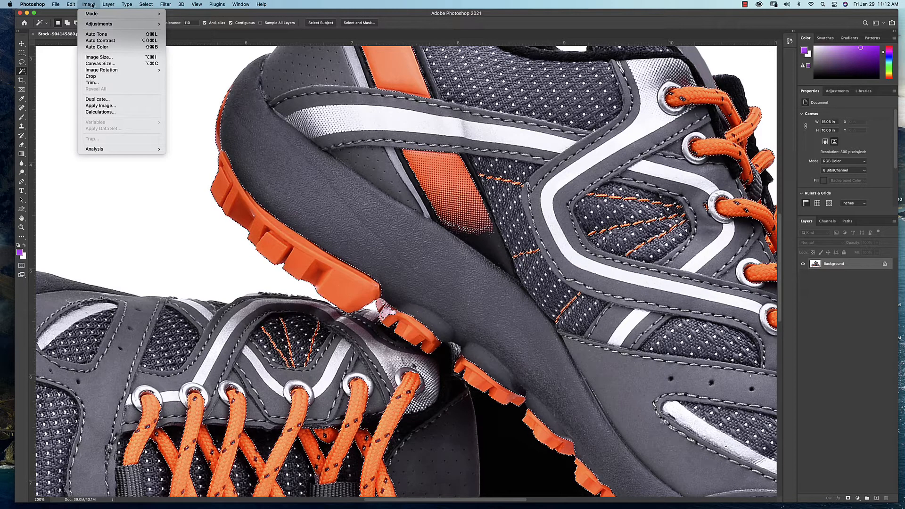
mouse_move(94, 24)
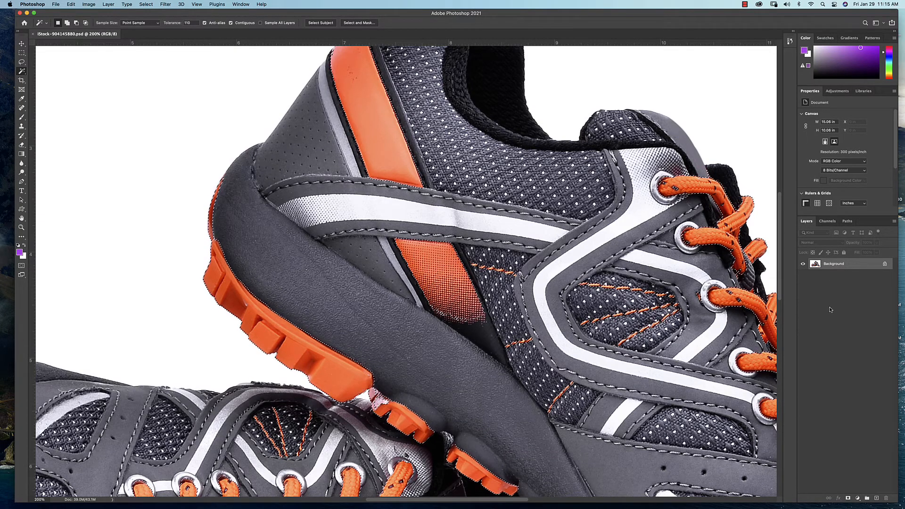
left_click(859, 499)
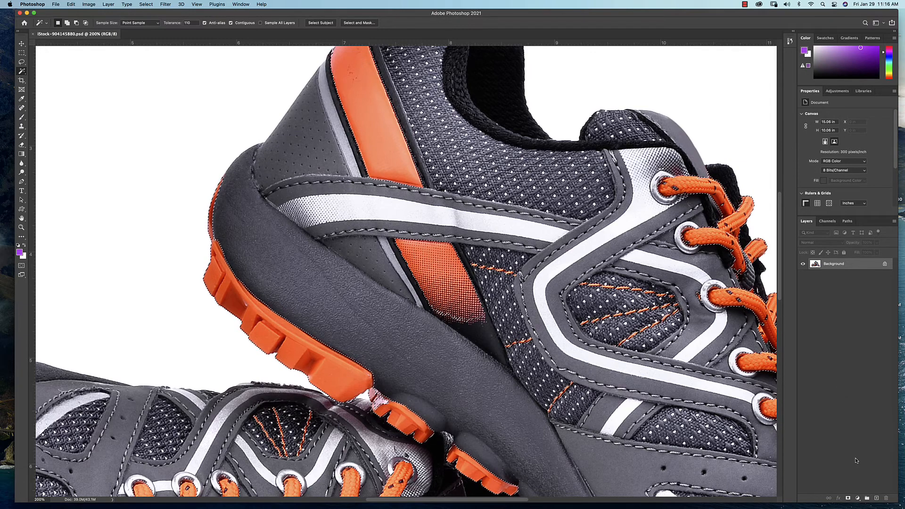
left_click(858, 499)
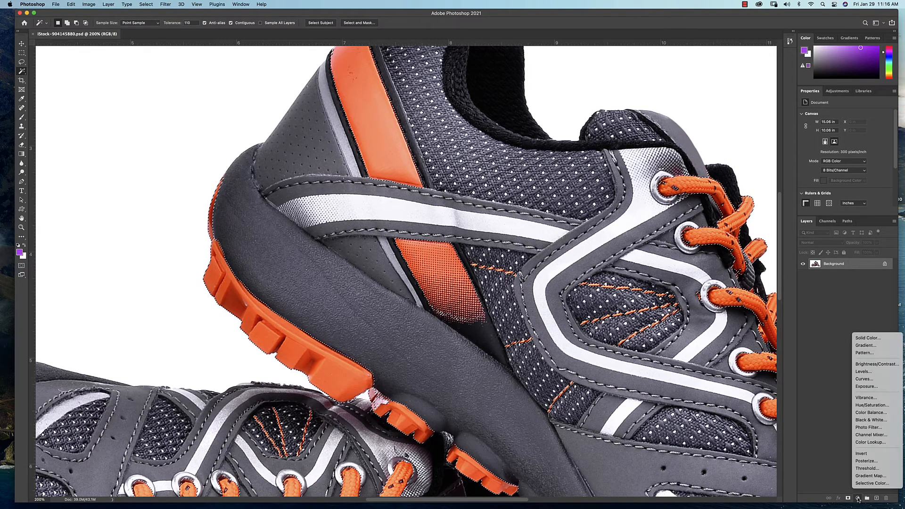
left_click(842, 473)
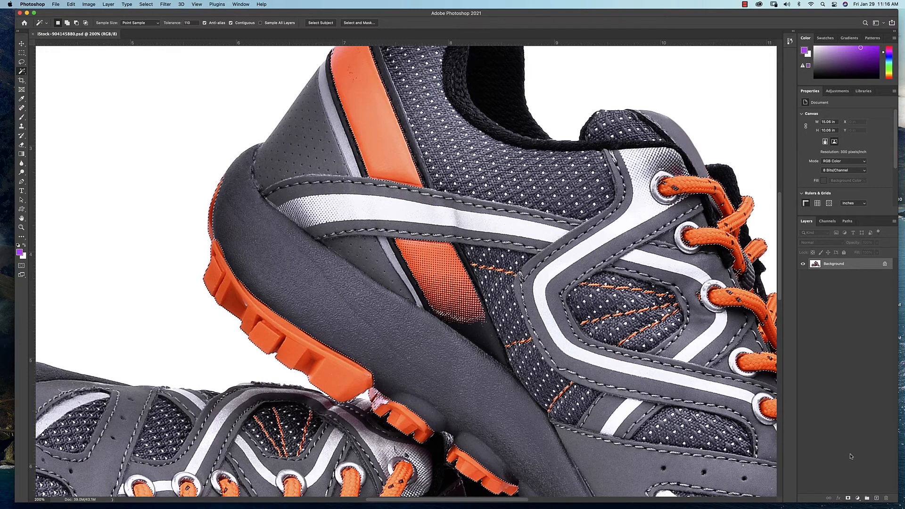
Add a Hue/Saturation adjustment layer from the selection, clipped to the Background, and save the file with maximum compatibility
left_click(859, 499)
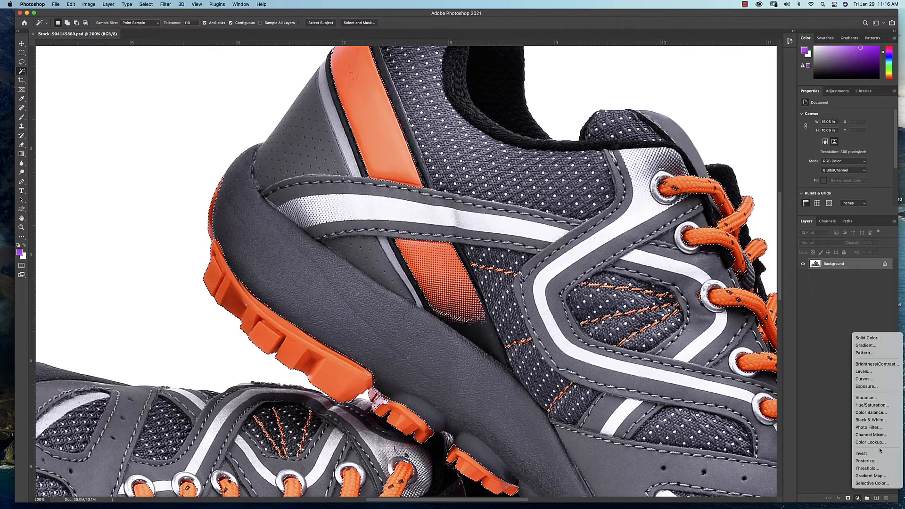
left_click(870, 405, "alt")
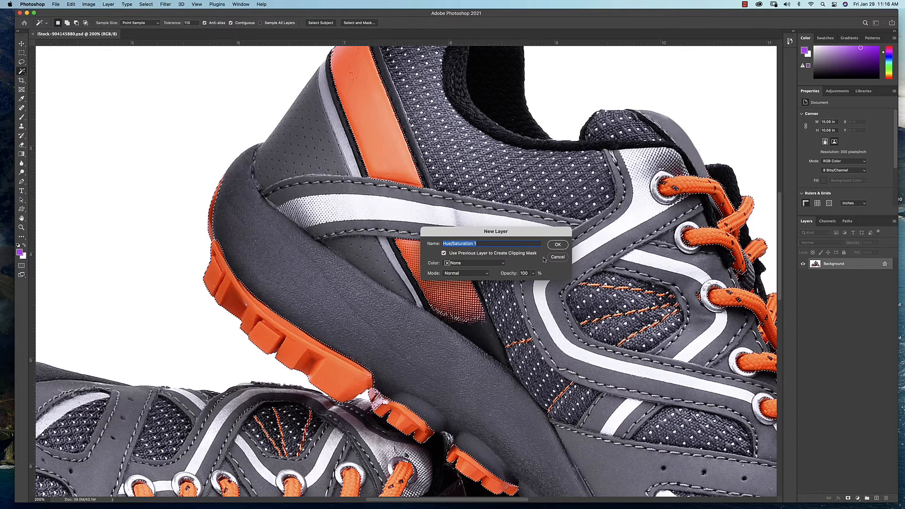
left_click(558, 245)
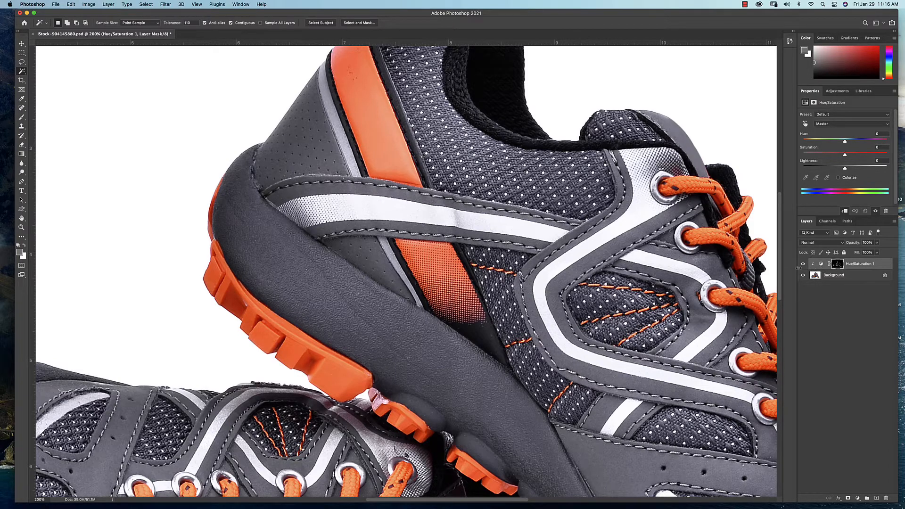
key("super+s")
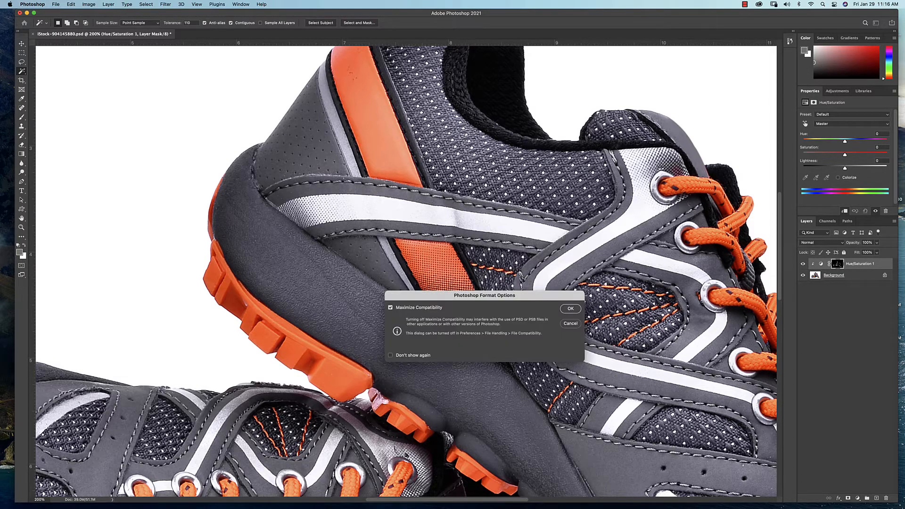
left_click(571, 309)
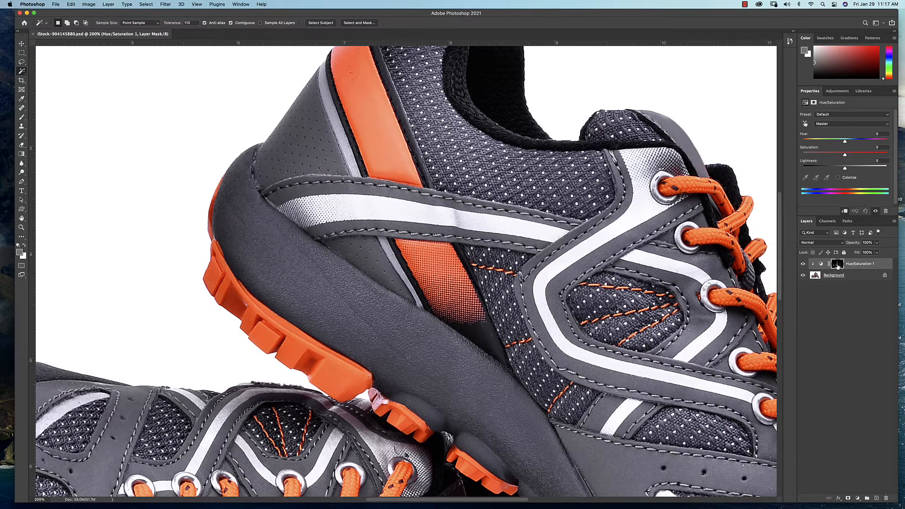
Inspect the Hue/Saturation layer's mask on its own and bring the layer's adjustment settings over the canvas
left_click(838, 265, "alt")
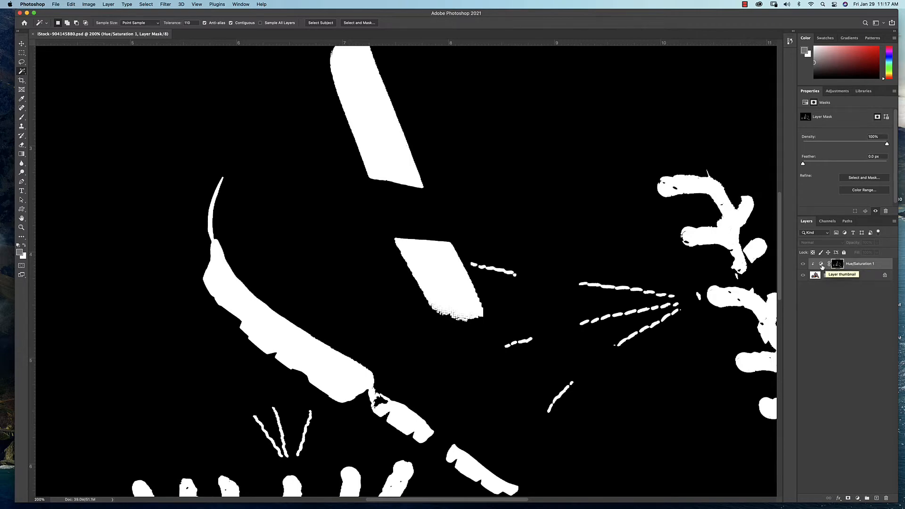
left_click(823, 266)
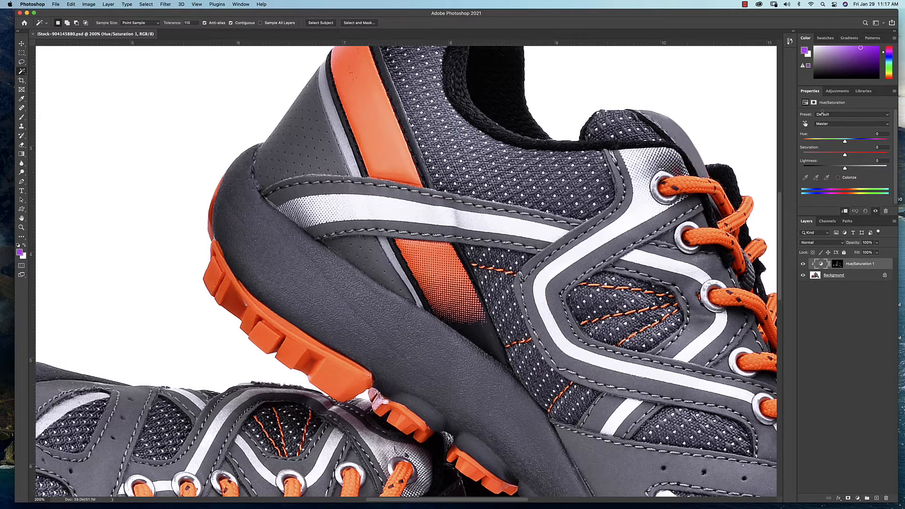
left_click_drag(813, 94, 620, 92)
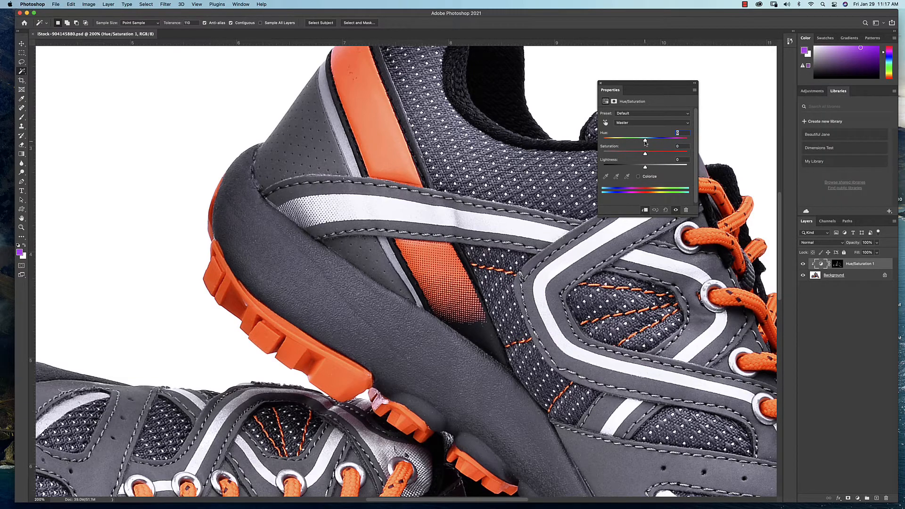
Try a vivid yellow for the orange shoe details by raising the adjustment layer's hue and saturation
left_click_drag(645, 142, 649, 141)
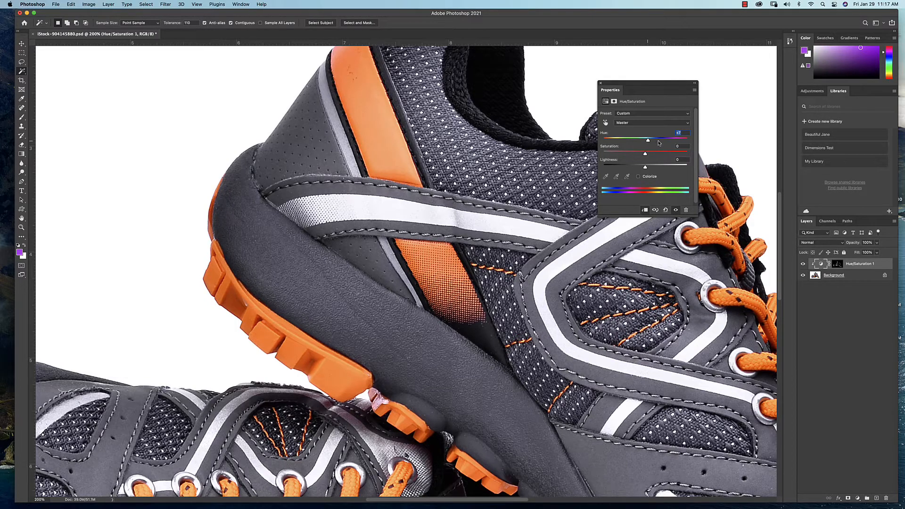
left_click(660, 143)
left_click_drag(658, 143, 666, 142)
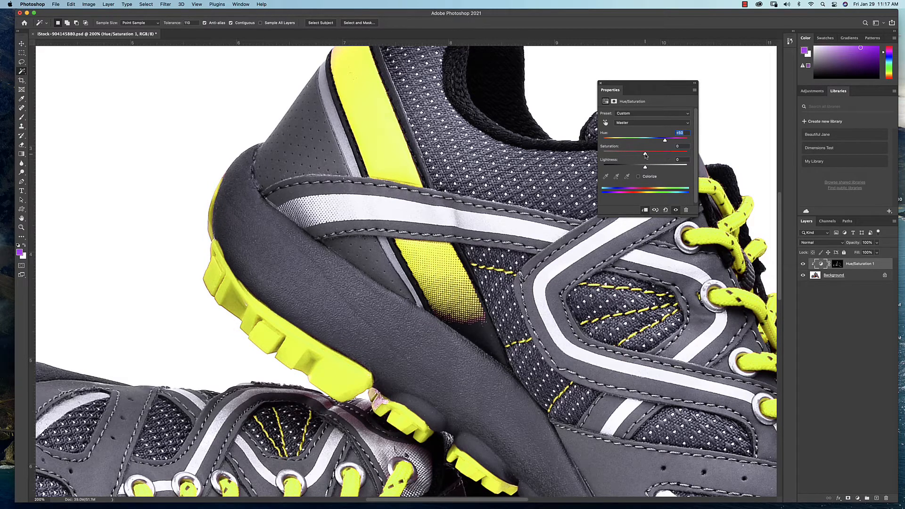
left_click_drag(645, 155, 646, 154)
left_click(659, 154)
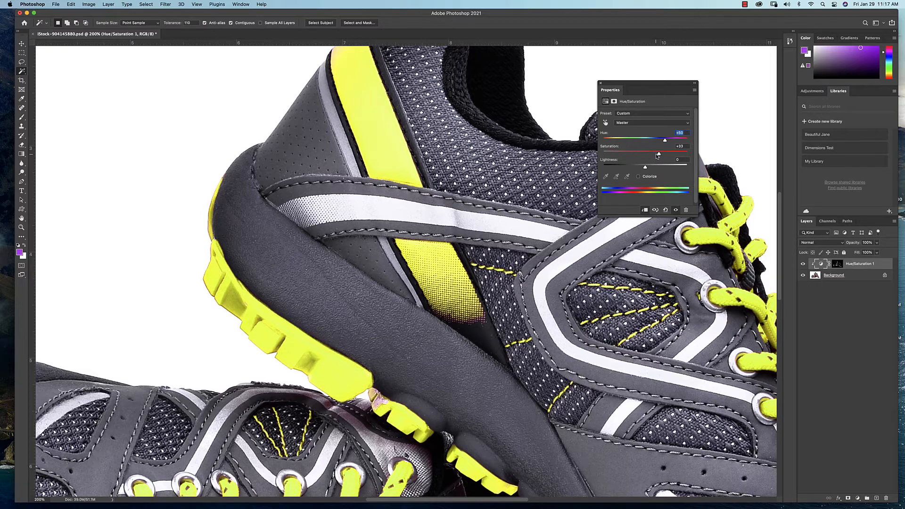
left_click(665, 153)
Recolour the shoe details hot pink with a hue of -42 and a saturation of +59
left_click(628, 140)
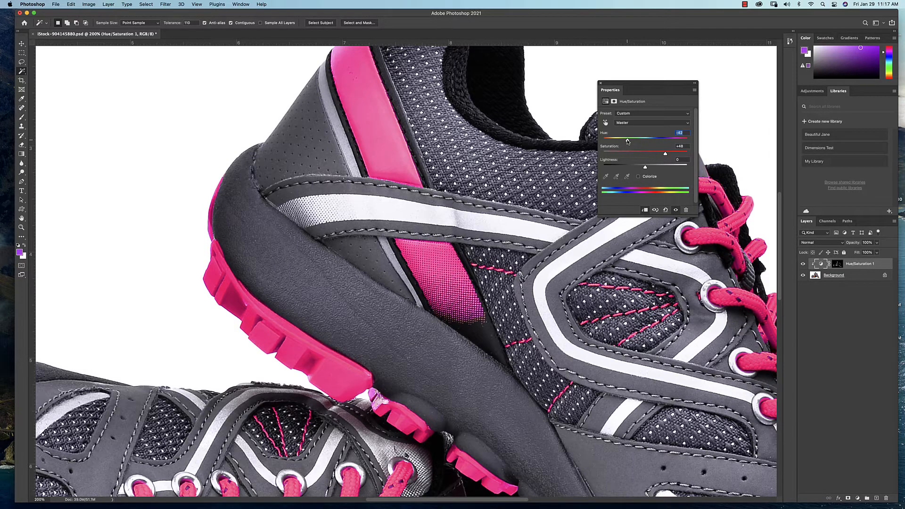
left_click(666, 155)
left_click(685, 157)
left_click(612, 154)
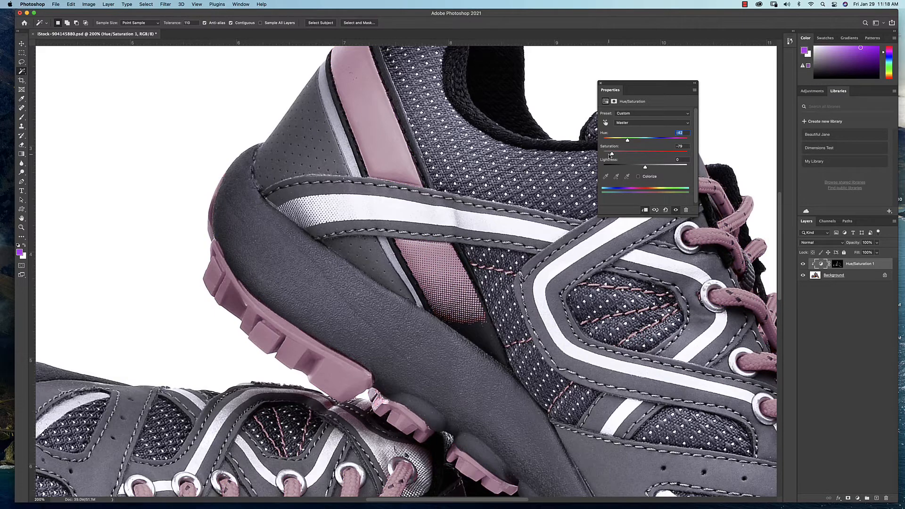
left_click(670, 153)
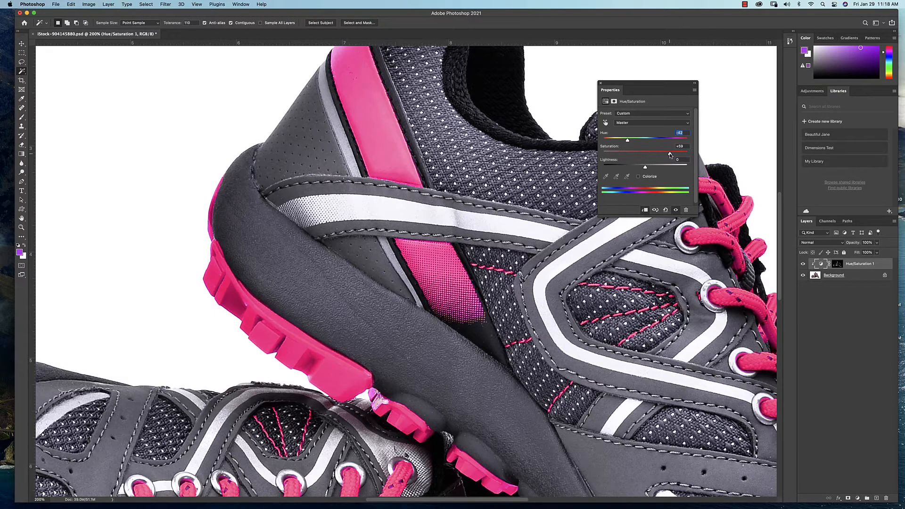
Shift the shoe details to bright purple with a hue of -73 and dock the adjustment settings again
left_click(636, 140)
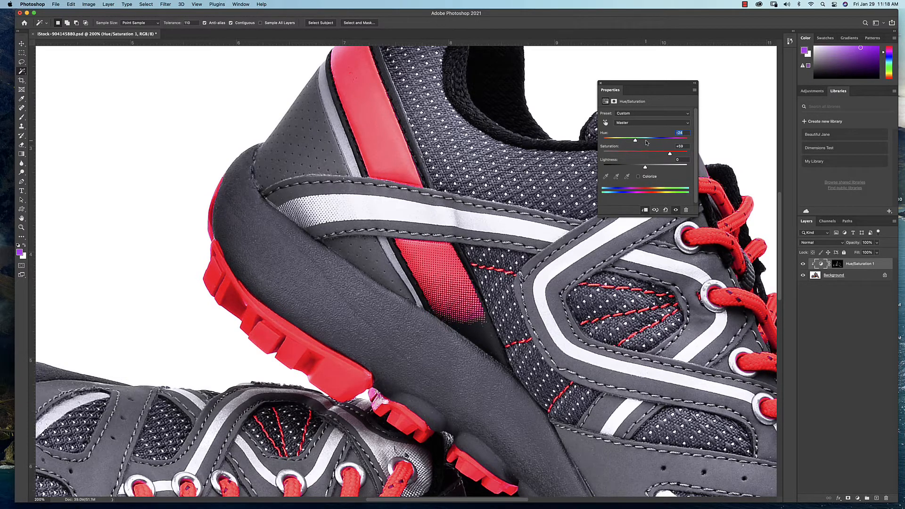
mouse_move(635, 140)
left_mouse_down()
mouse_move(676, 141)
mouse_move(622, 141)
left_mouse_up()
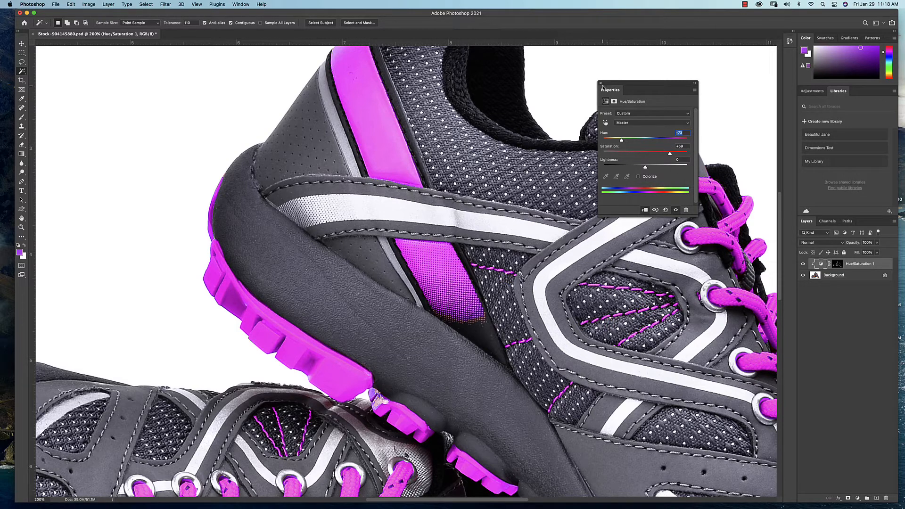
left_click_drag(615, 91, 843, 97)
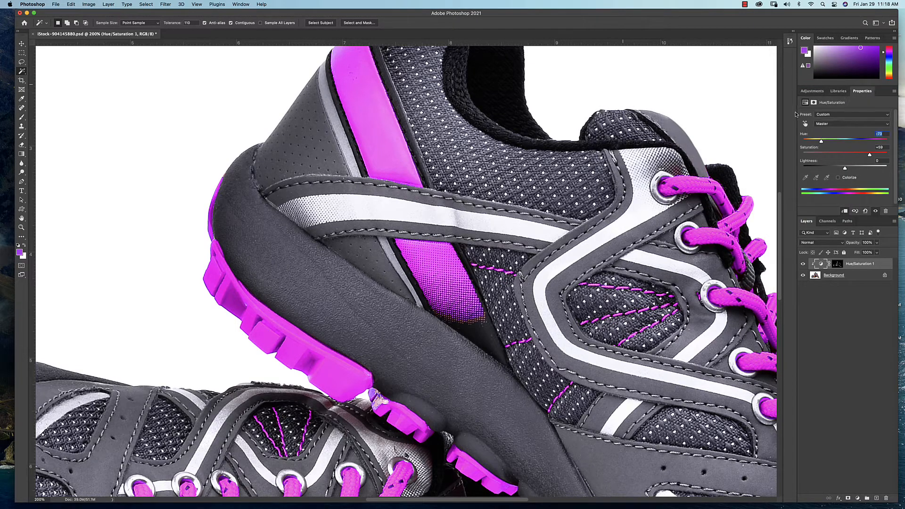
Check the recoloured sole for missed spots and make the Hue/Saturation layer's mask active for editing
key("super+equal")
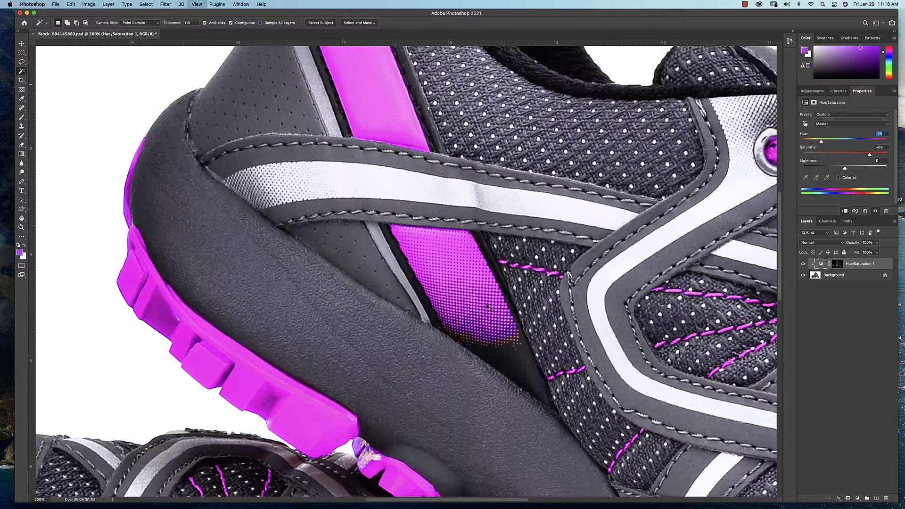
key("super+equal")
key("super+equal")
key("super+equal")
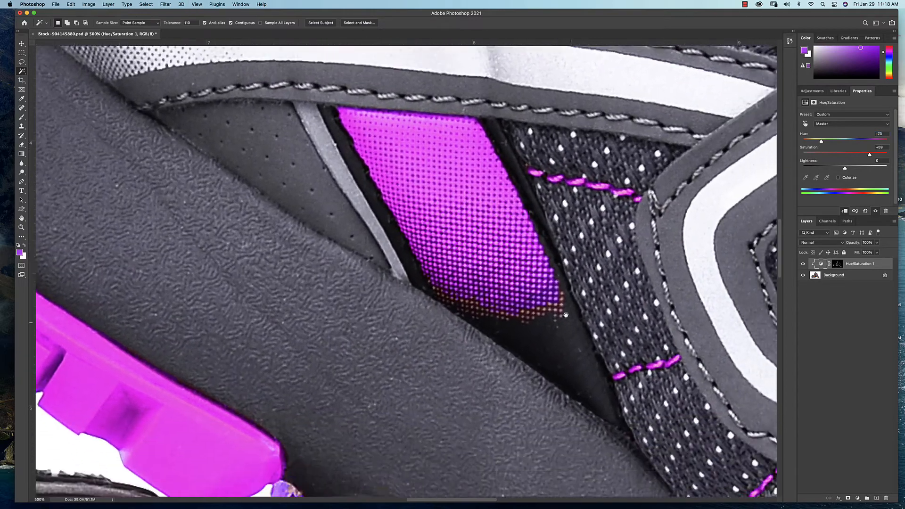
scroll(566, 315, "down", 10)
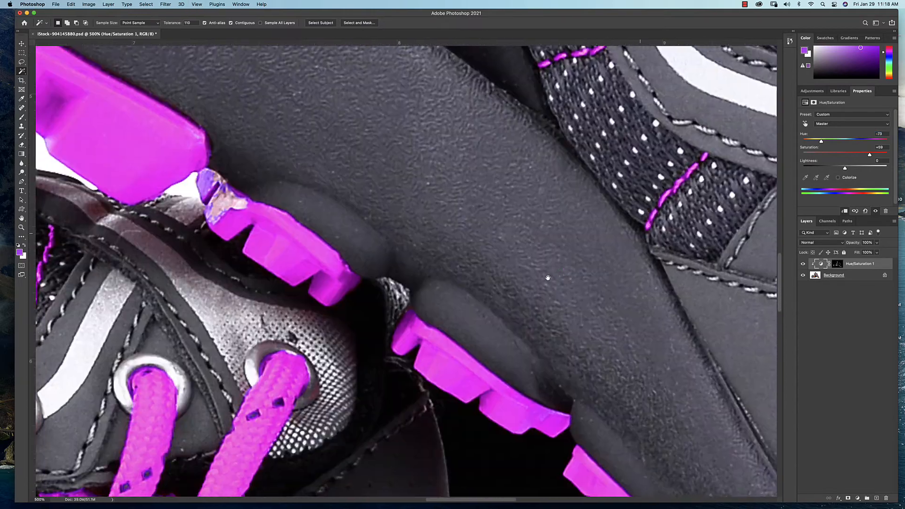
scroll(548, 278, "left", 6)
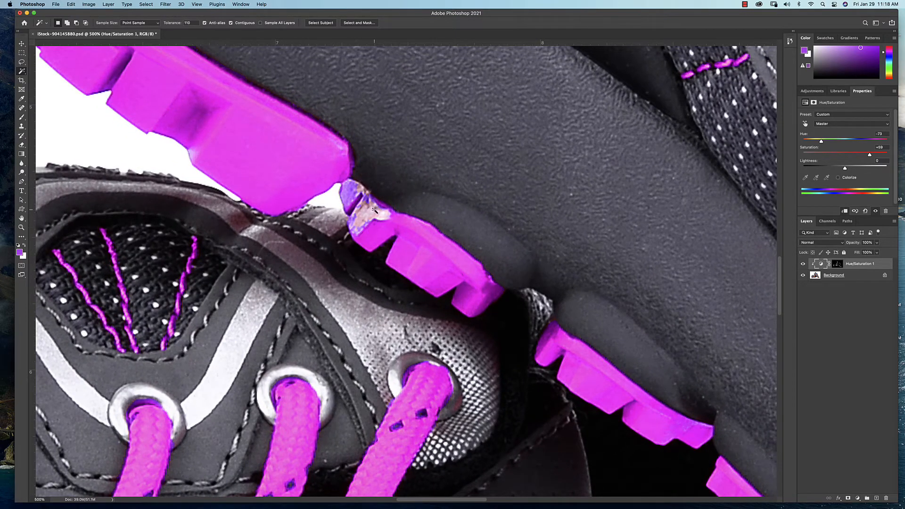
left_click(838, 264, "alt")
left_click(838, 265, "alt")
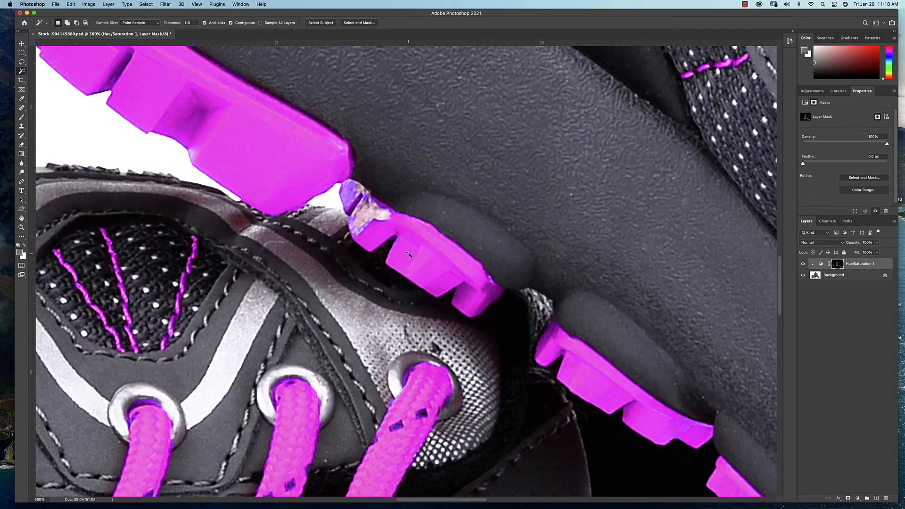
Choose the Brush tool with white as the painting colour and reduce its size to 25
key("b")
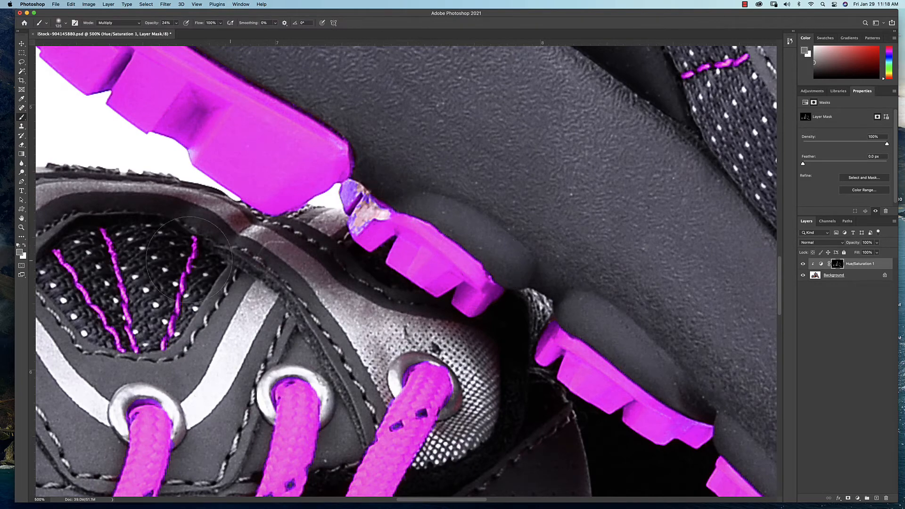
left_click(19, 246)
key("bracketleft")
key("bracketleft")
key("bracketleft")
key("bracketleft")
key("bracketleft")
key("bracketleft")
key("bracketleft")
key("bracketleft")
key("bracketleft")
key("bracketleft")
key("bracketleft")
Set the brush to Normal mode at 100% opacity and paint over the missed patch on the upright shoe's sole lug
left_click(120, 24)
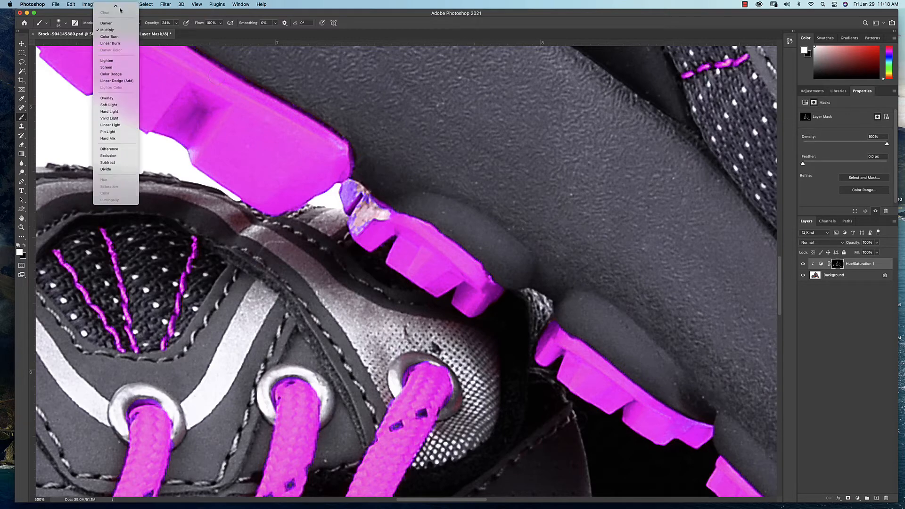
left_click(118, 7)
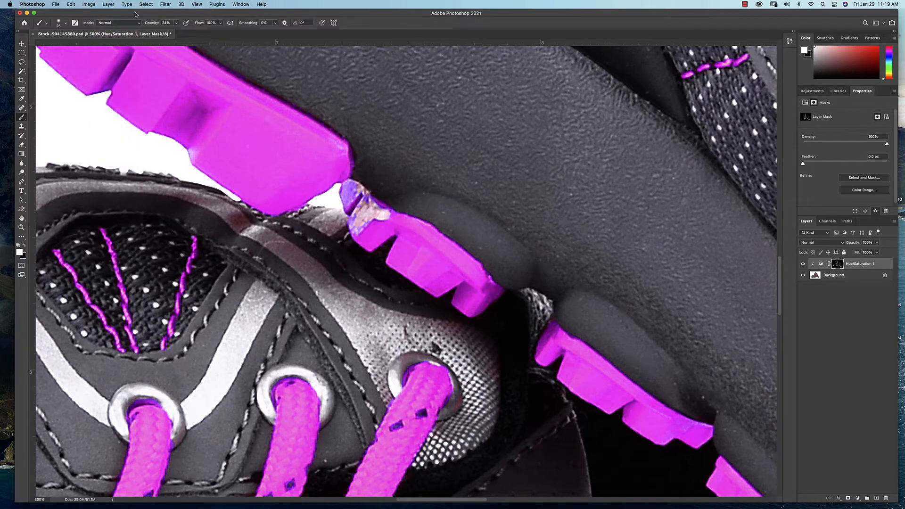
left_click(176, 26)
left_click_drag(176, 31, 203, 31)
mouse_move(390, 206)
left_mouse_down()
mouse_move(397, 211)
mouse_move(389, 215)
mouse_move(359, 214)
mouse_move(359, 196)
left_mouse_up()
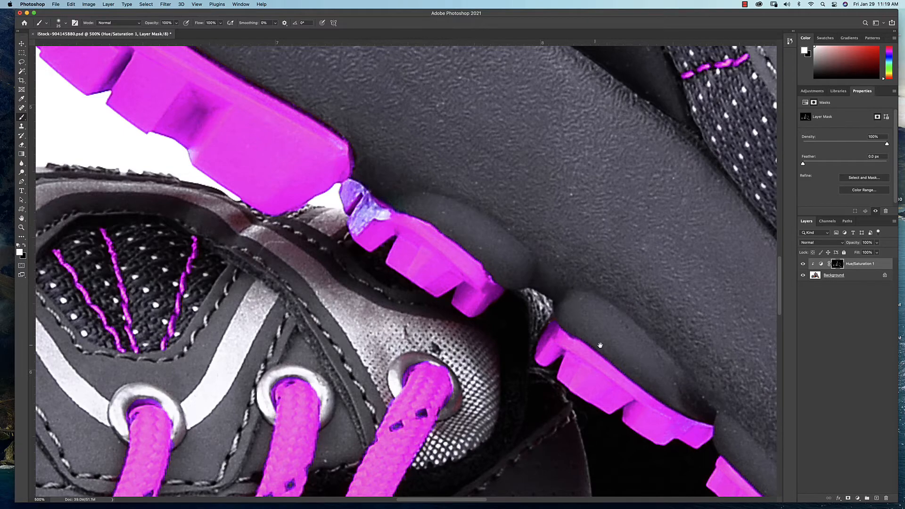
Check the laces and paint white over the missed spot along the upper edge of the upright shoe's mid-sole
left_click_drag(601, 346, 679, 206)
mouse_move(455, 373)
left_mouse_down()
mouse_move(552, 336)
mouse_move(576, 270)
left_mouse_up()
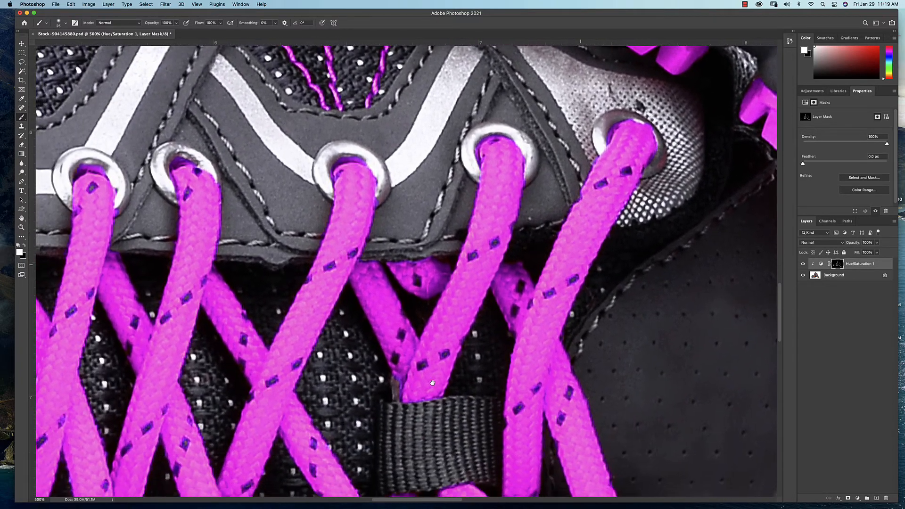
left_click_drag(422, 394, 603, 235)
left_click_drag(391, 395, 432, 365)
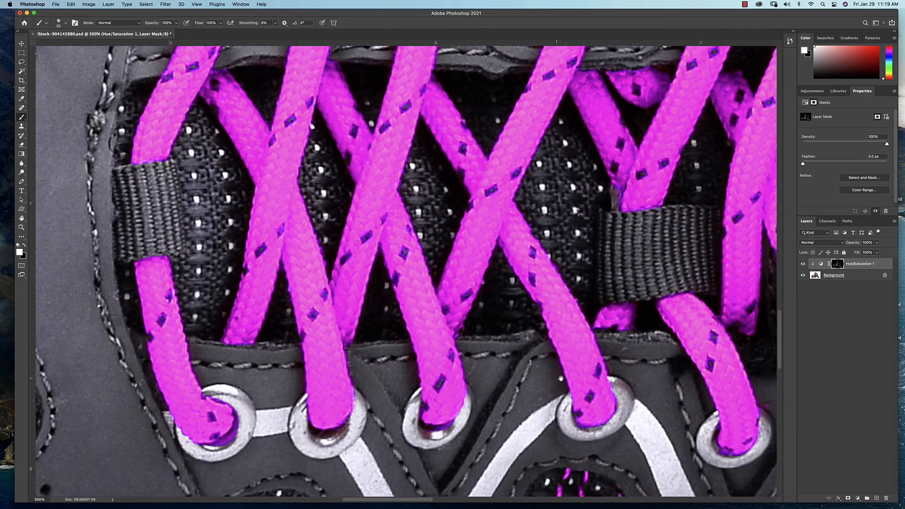
left_click_drag(568, 381, 249, 321)
left_click_drag(742, 365, 556, 345)
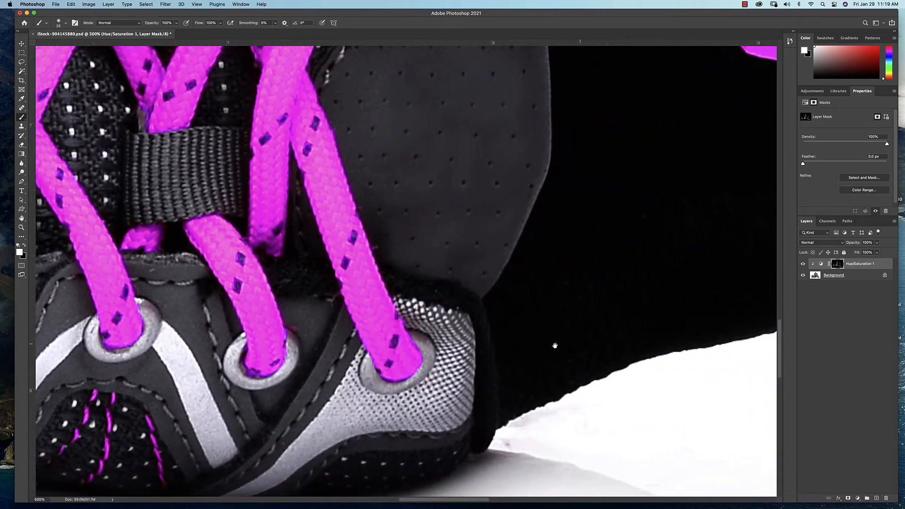
left_click_drag(764, 259, 426, 384)
left_click_drag(504, 368, 500, 370)
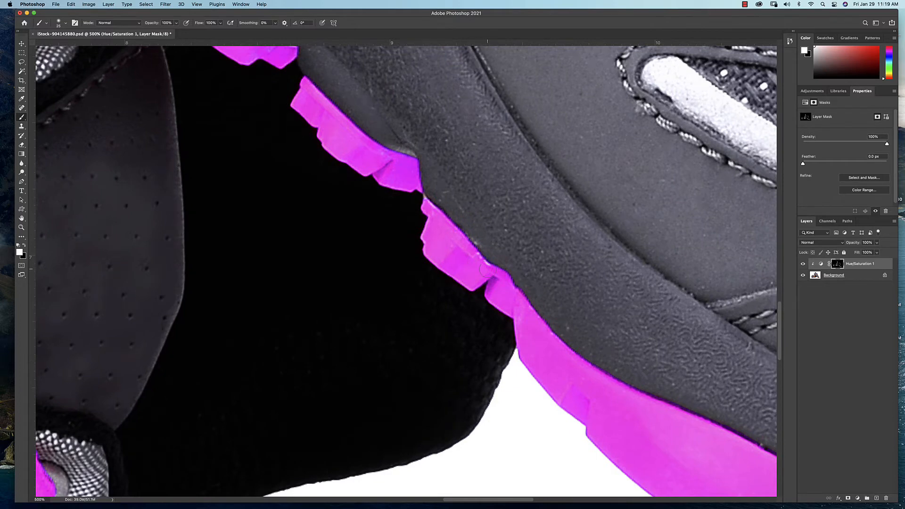
Extend the mask in white over the missed outer edge of the sole at the upright shoe's toe
left_click_drag(621, 332, 420, 257)
left_click_drag(620, 407, 500, 345)
mouse_move(587, 345)
left_mouse_down()
mouse_move(546, 330)
mouse_move(476, 242)
left_mouse_up()
mouse_move(612, 373)
left_mouse_down()
mouse_move(596, 384)
mouse_move(542, 344)
mouse_move(558, 348)
mouse_move(505, 335)
mouse_move(453, 339)
mouse_move(441, 370)
left_mouse_up()
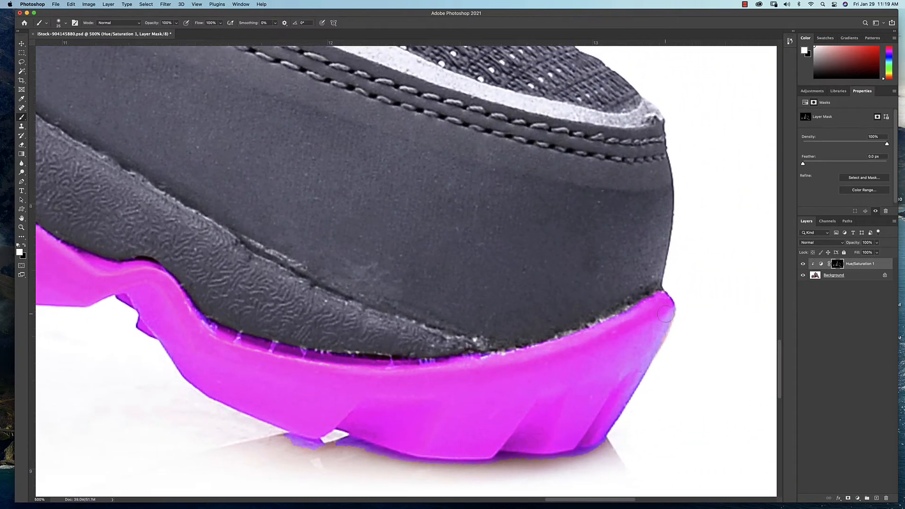
left_click_drag(600, 285, 645, 377)
mouse_move(519, 244)
left_mouse_down()
mouse_move(608, 315)
mouse_move(587, 330)
mouse_move(580, 229)
left_mouse_up()
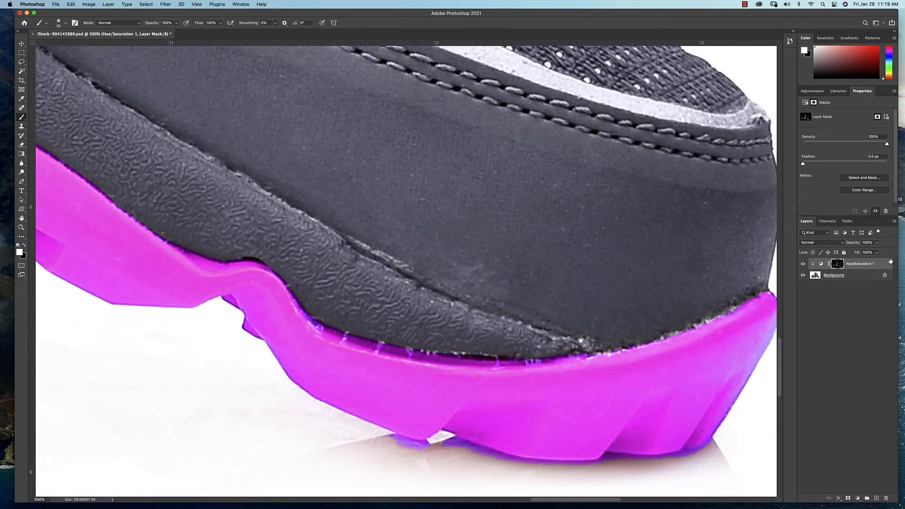
Paint white over the stray marks near the toe's sole edge in the isolated mask, undoing the last stroke
left_click(838, 265, "alt")
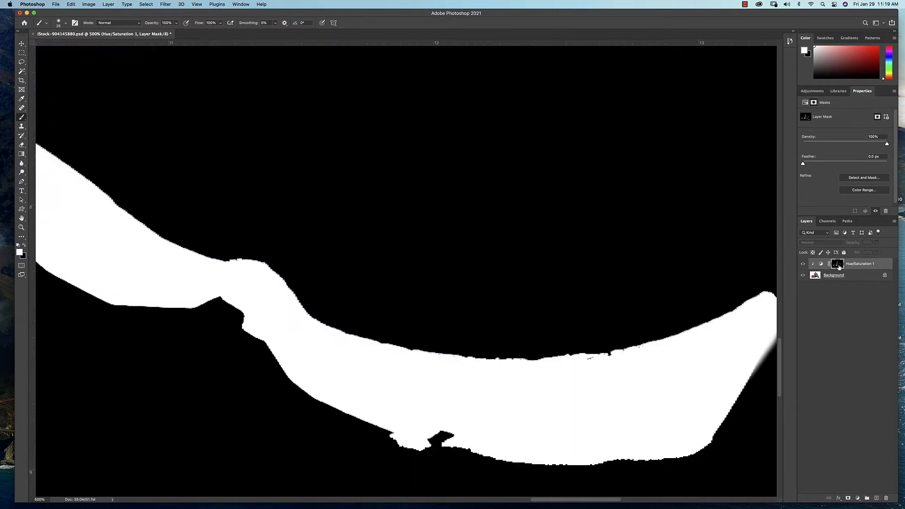
left_click(592, 362)
left_click_drag(592, 362, 616, 362)
key("super+z")
Inspect the mask along the sole and laces, compare it with the image, and check the whole recoloured pair
left_click_drag(427, 230, 624, 348)
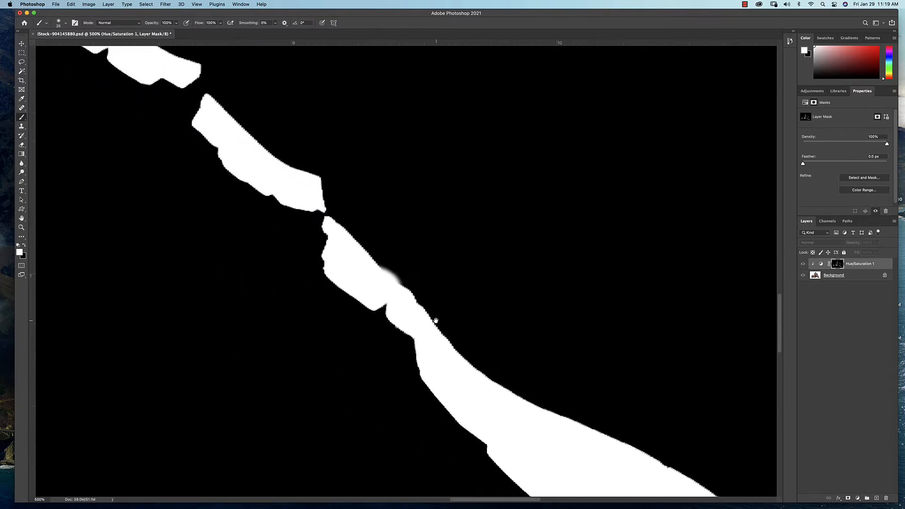
left_click_drag(434, 319, 513, 377)
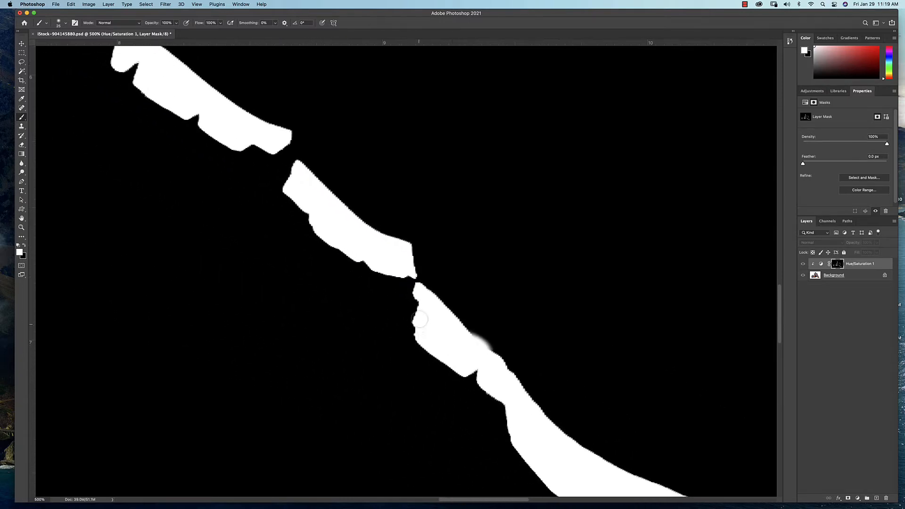
left_click_drag(385, 261, 496, 357)
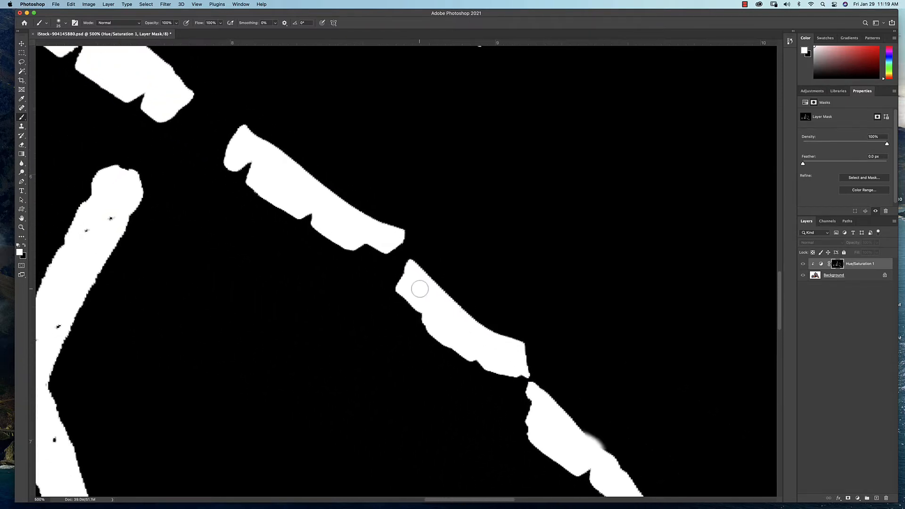
left_click_drag(256, 245, 469, 200)
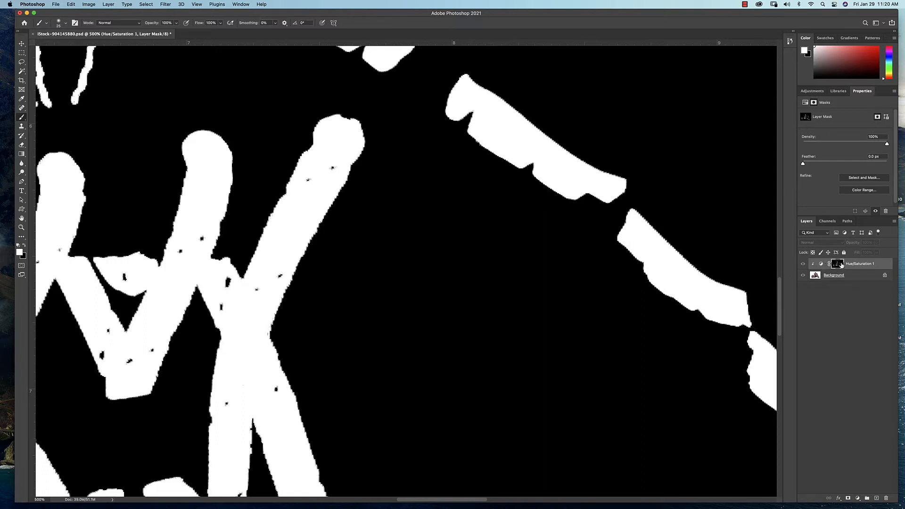
left_click(822, 265)
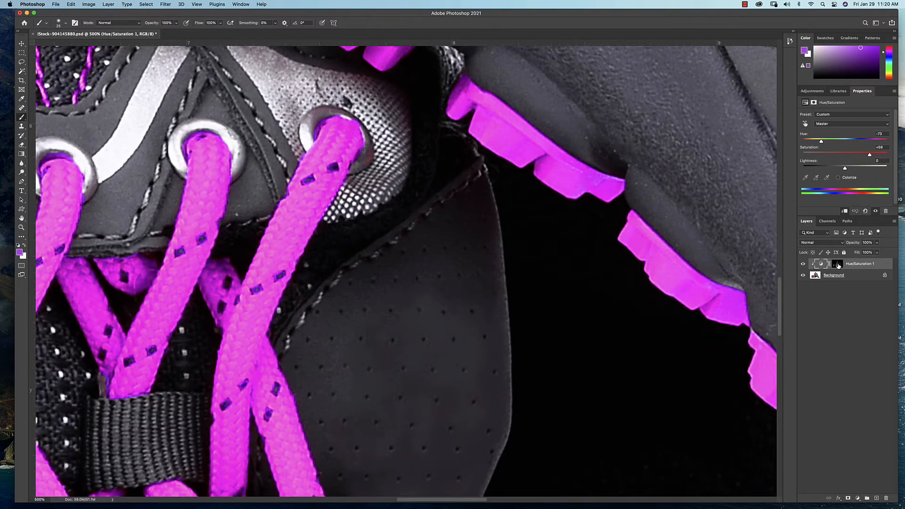
left_click(839, 266, "alt")
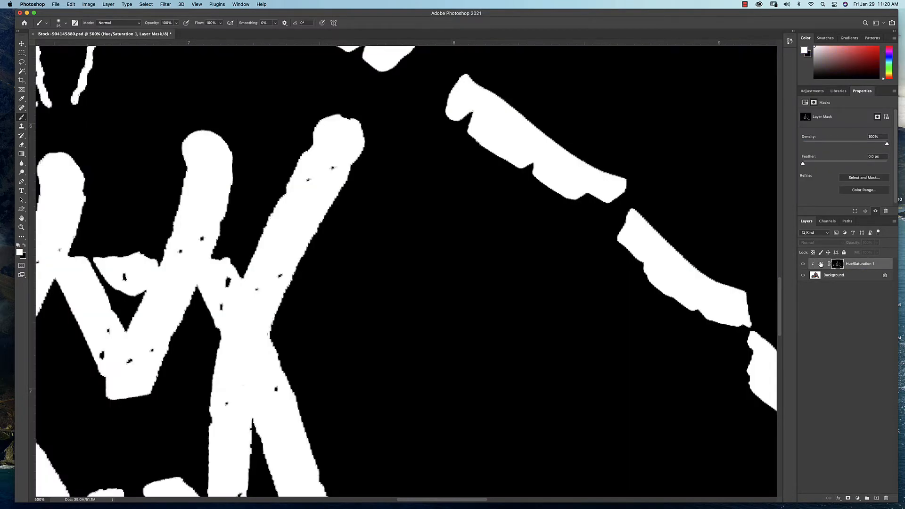
left_click(821, 265)
scroll(543, 246, "down", 10)
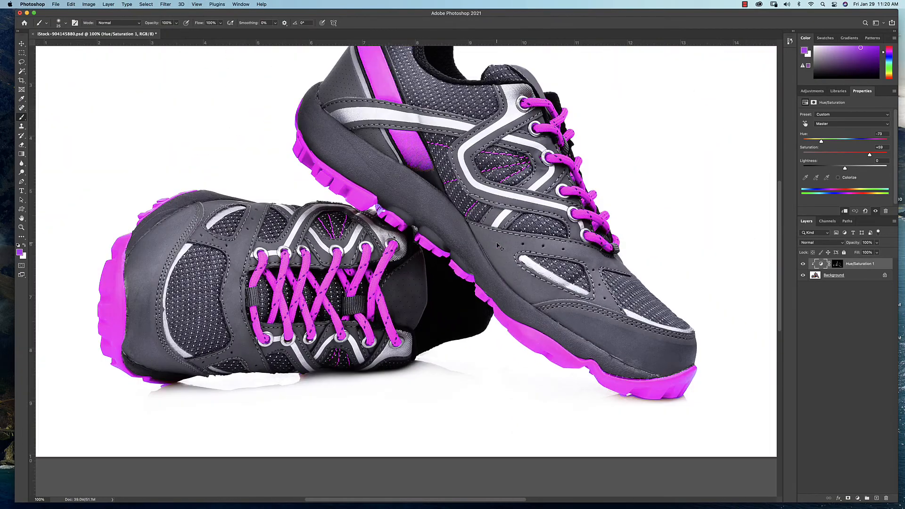
scroll(498, 246, "down", 1)
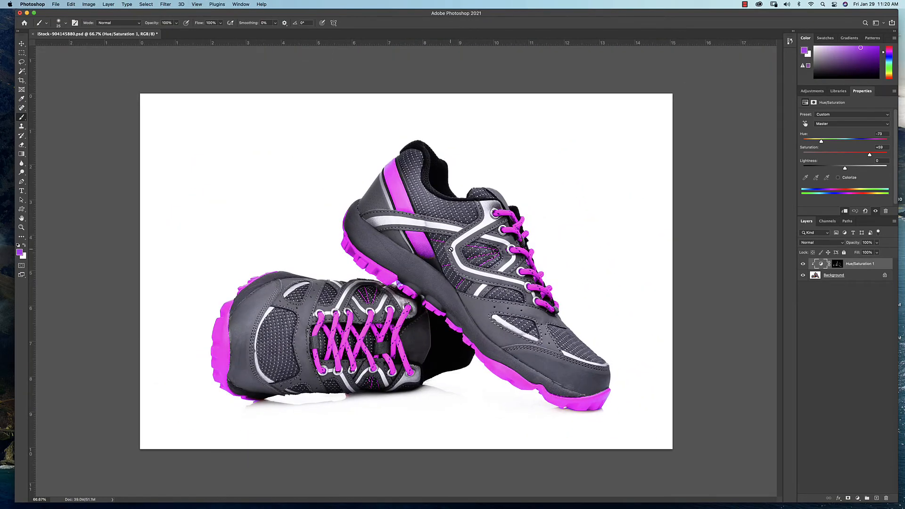
scroll(445, 251, "up", 1)
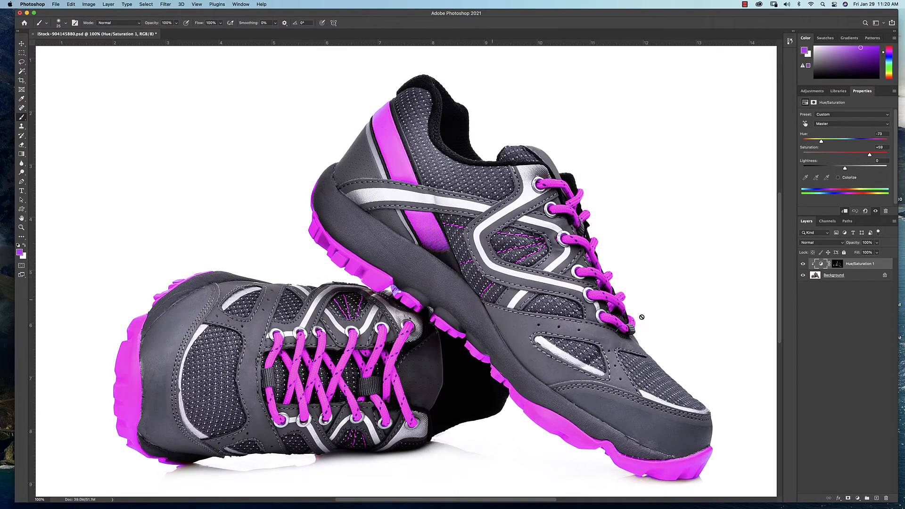
Save the document as Color Shoes in Photoshop format in the PSD folder, with maximum compatibility
left_click(56, 4)
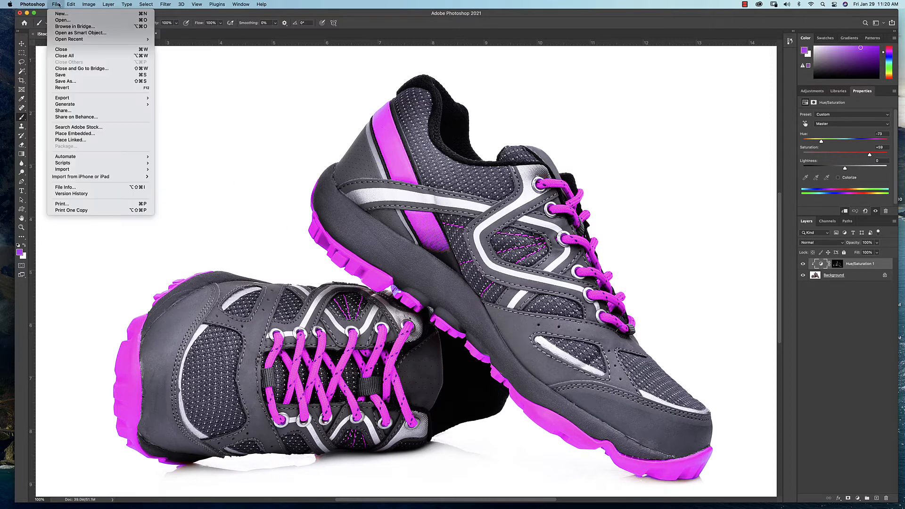
left_click(78, 82)
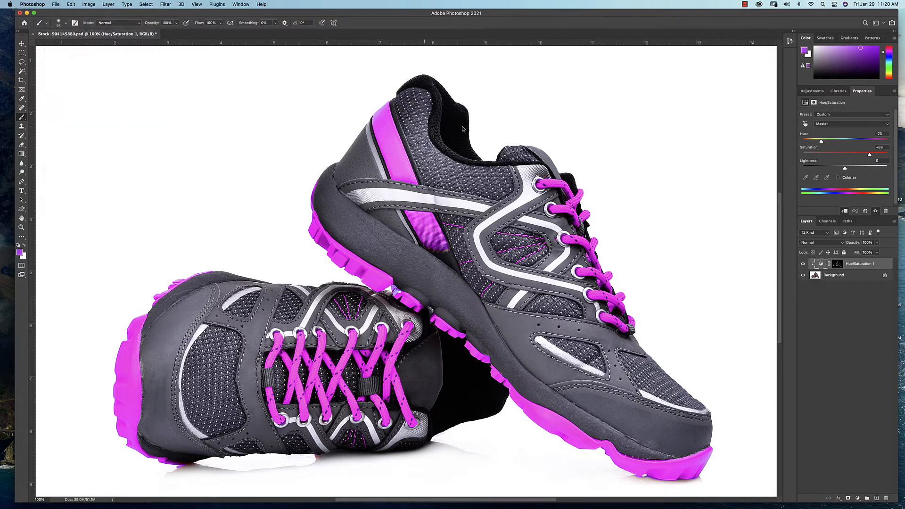
left_click(558, 278)
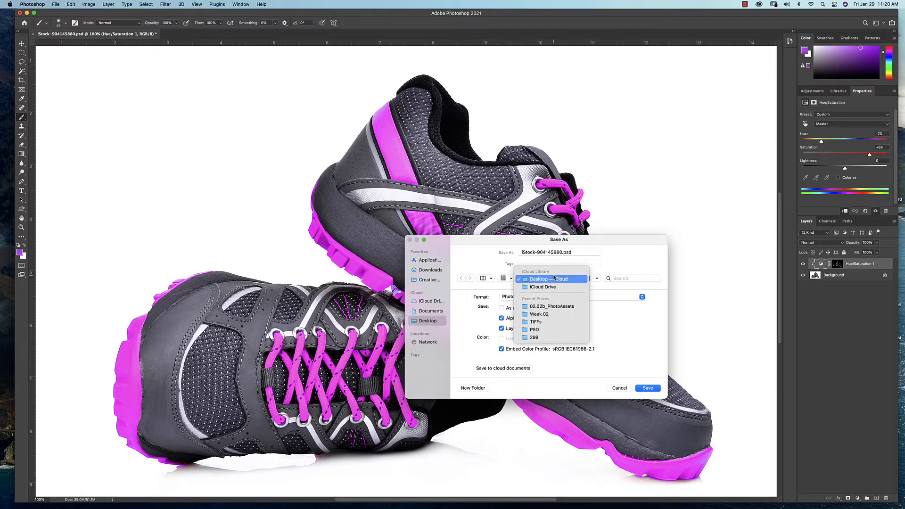
left_click(538, 330)
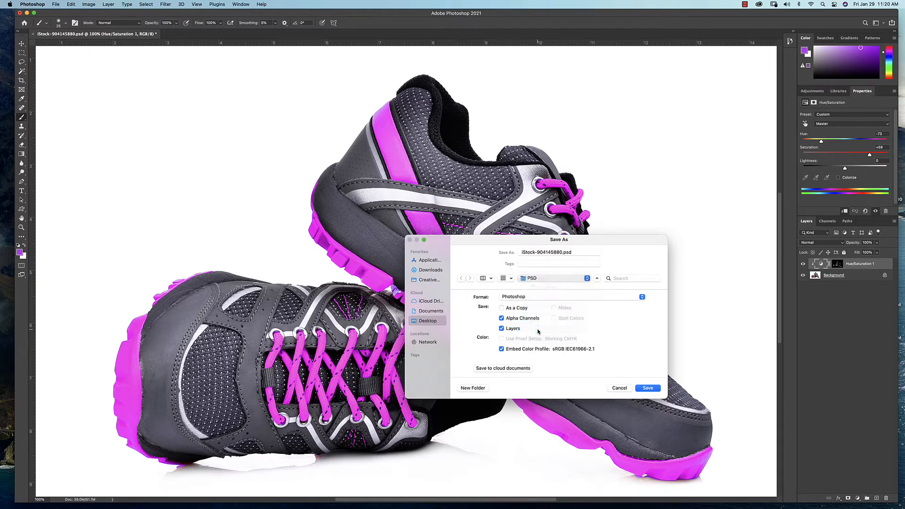
left_click(563, 253)
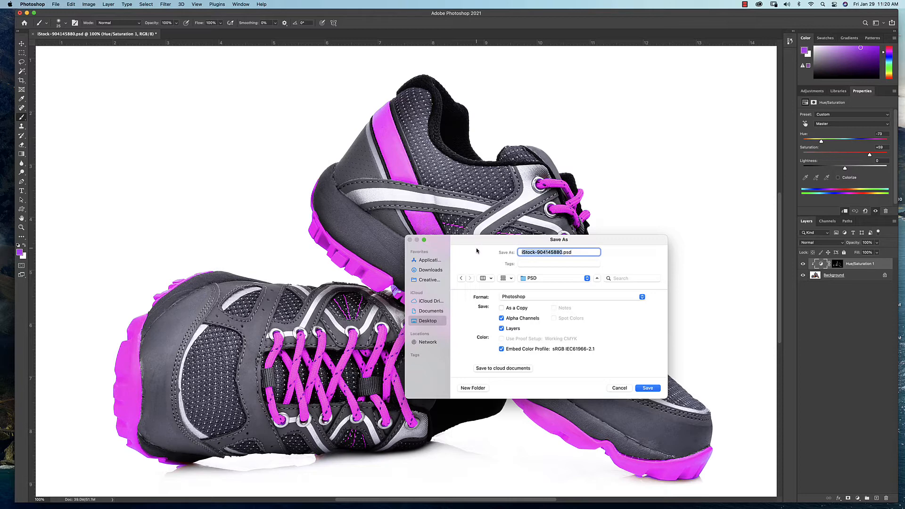
type("Color Shoes")
left_click(649, 388)
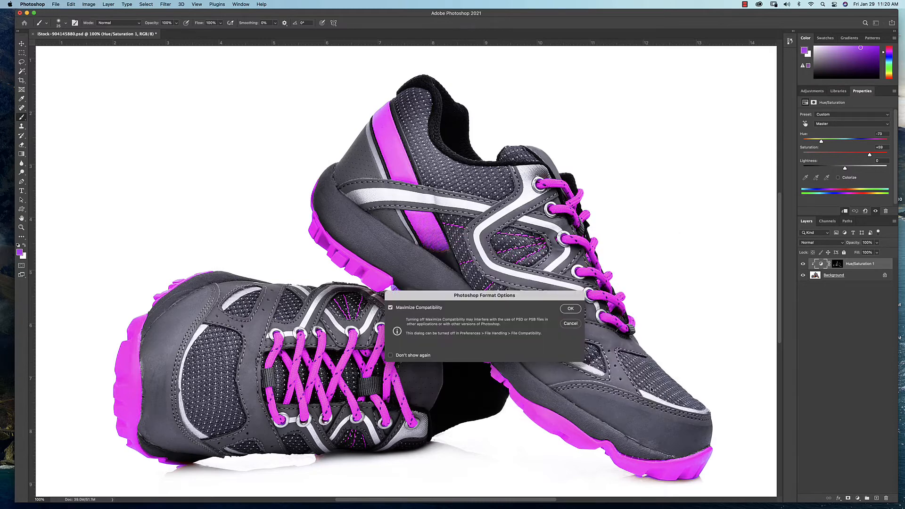
left_click(565, 312)
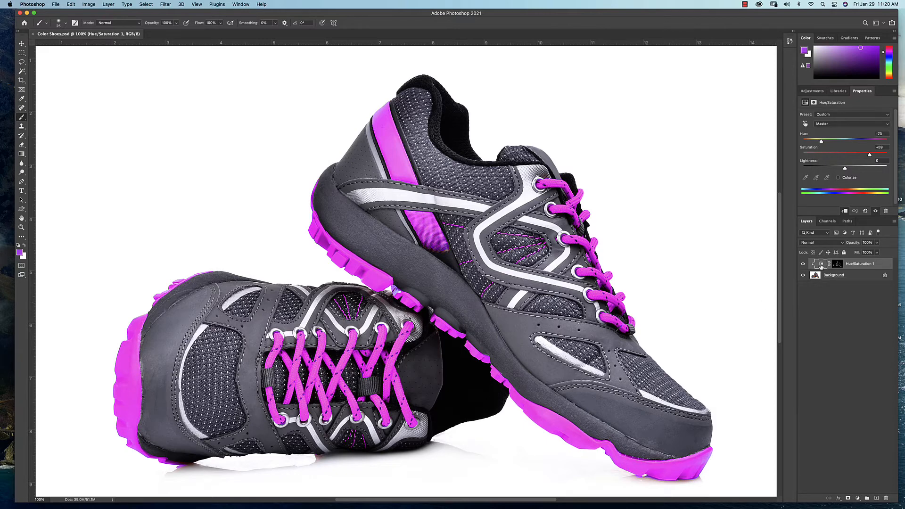
Turn the shoe details dark blue with a hue of +180, a saturation of +100 and a lightness of -55
left_click_drag(822, 142, 898, 142)
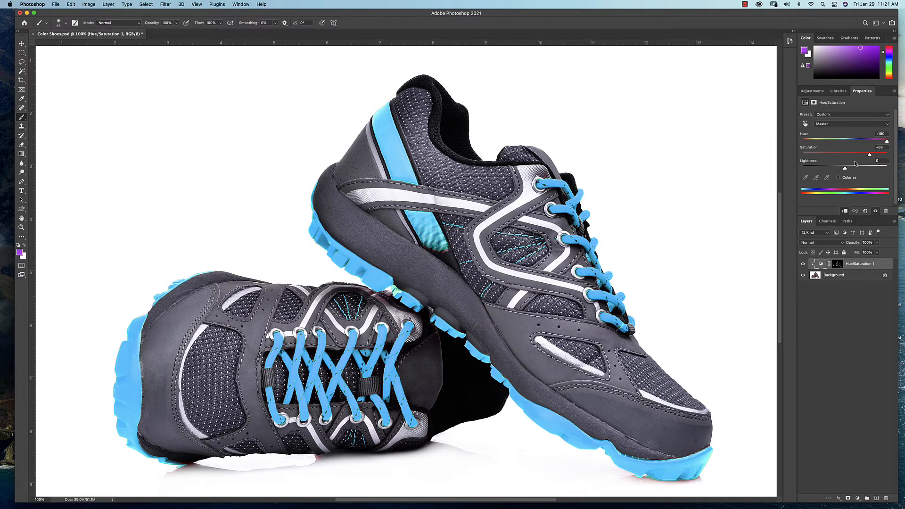
left_click_drag(846, 169, 885, 155)
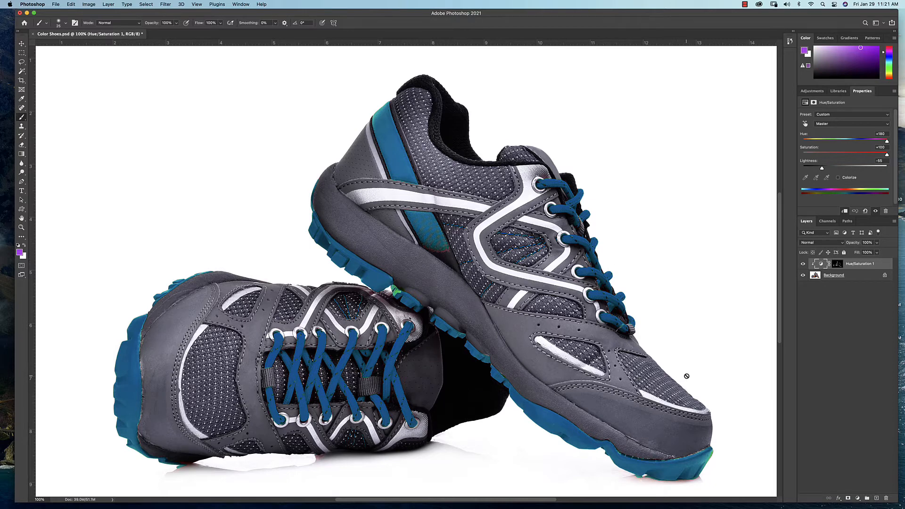
Undo the last saturation change and open the document's history
key("super+z")
left_click(790, 41)
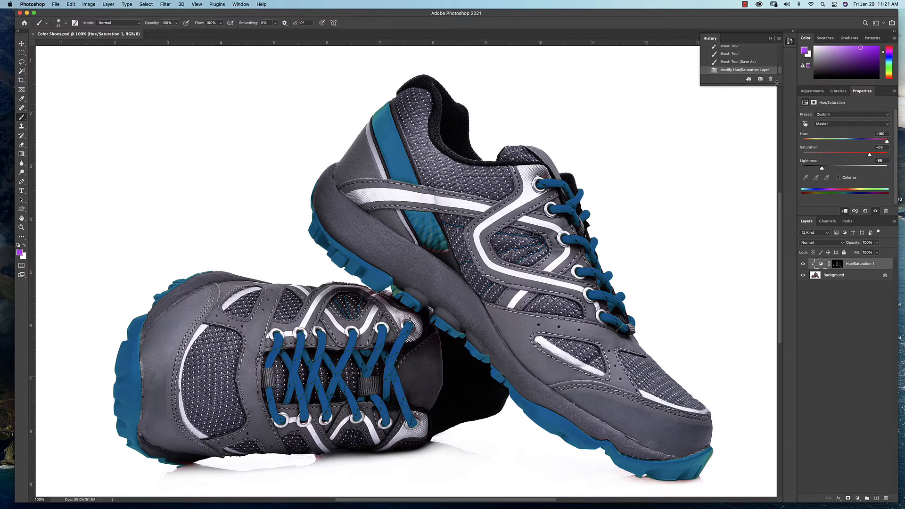
Revert the document to its Brush Tool (Save As) history state and save it
left_click_drag(776, 83, 767, 251)
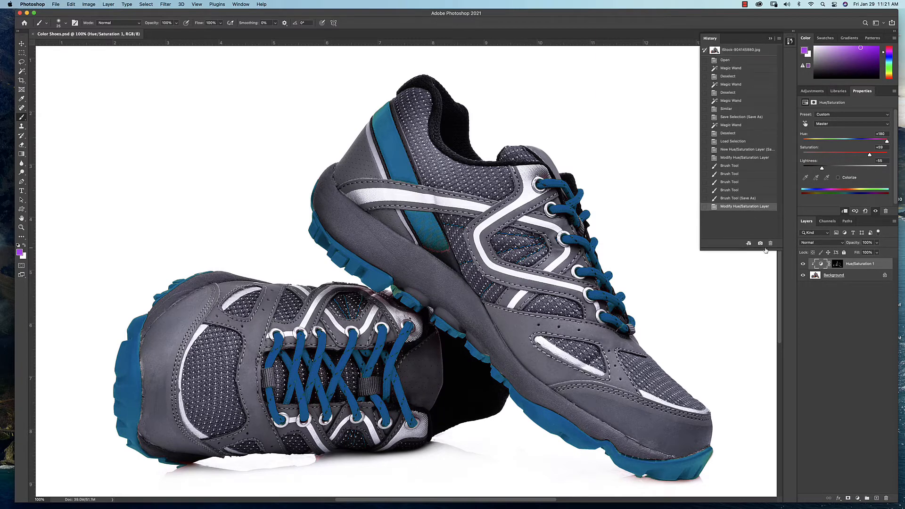
left_click(743, 199)
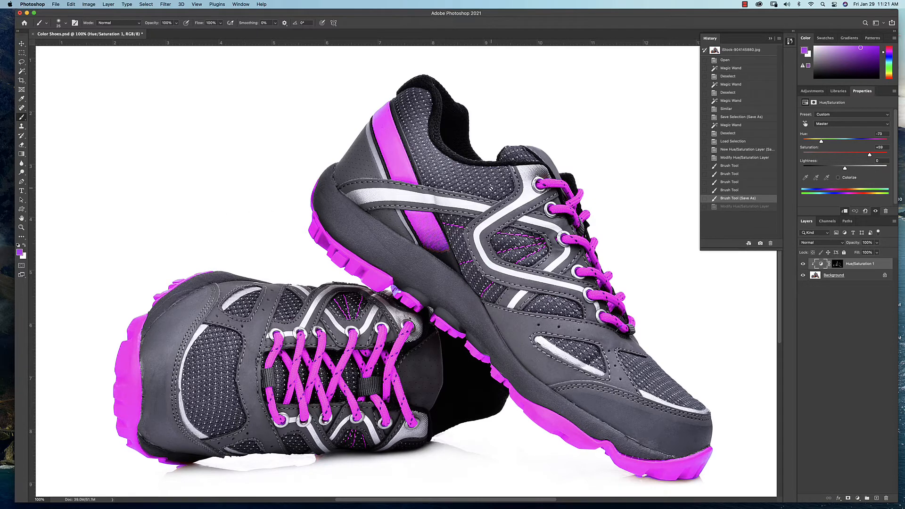
key("super+s")
left_click(772, 40)
left_click(770, 40)
left_click(770, 40)
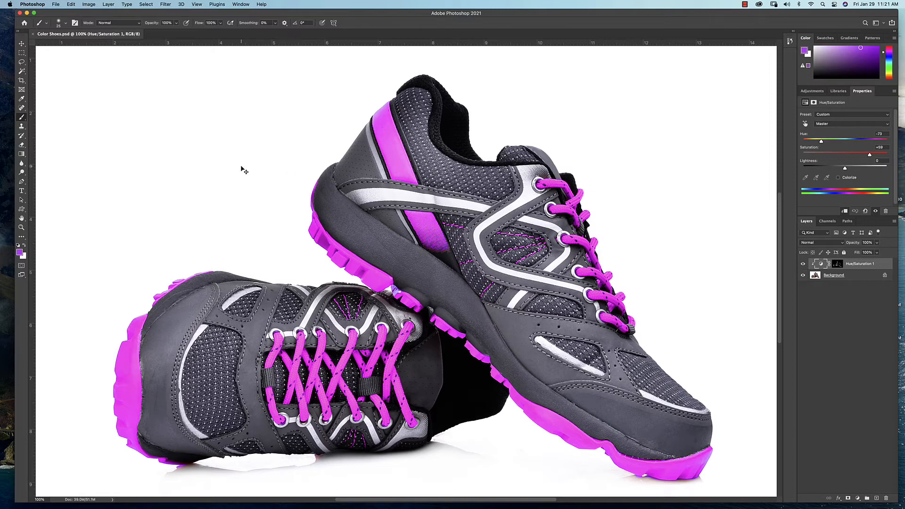
Create a new 6 x 9 inch RGB document at 300 pixels/inch and float the Color Shoes.psd window over it
key("super+n")
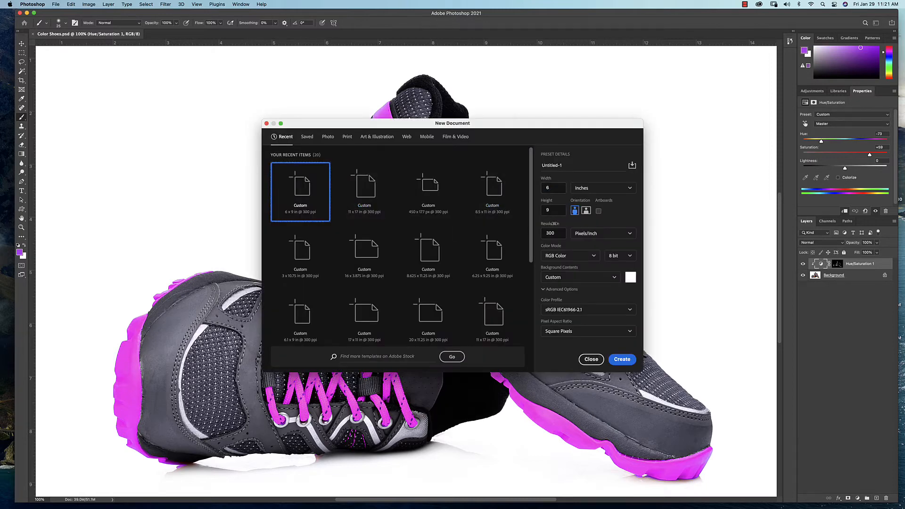
left_click(623, 360)
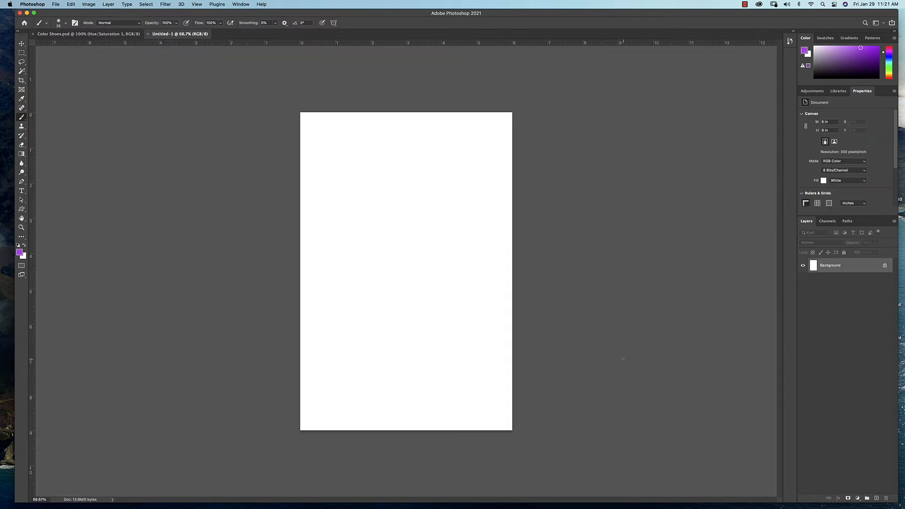
left_click(76, 33)
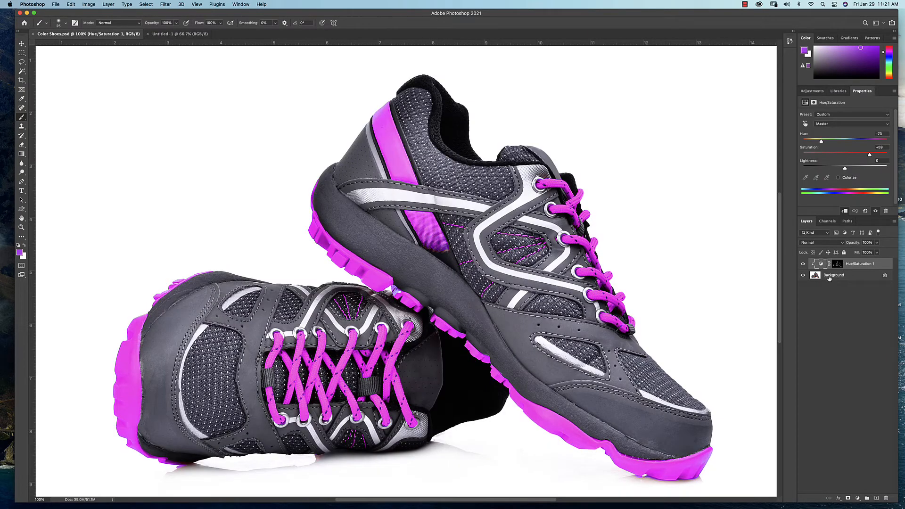
left_click_drag(92, 36, 118, 221)
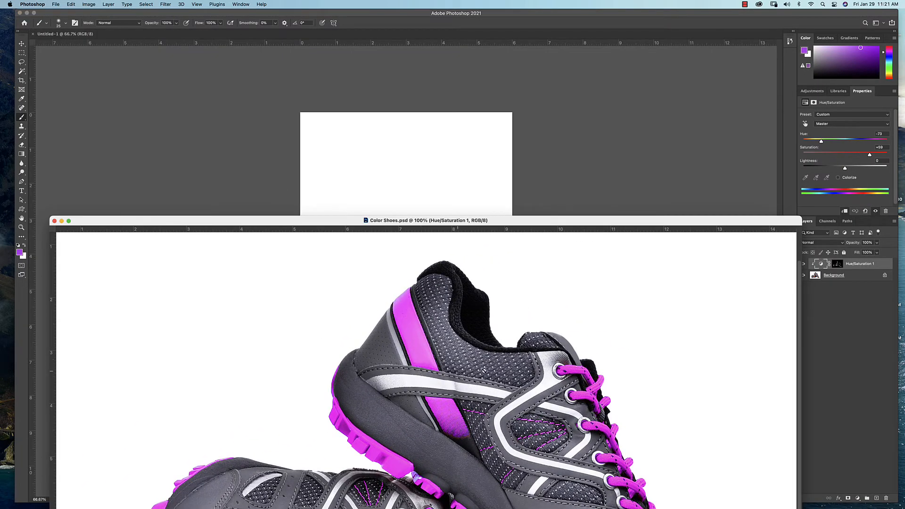
Try copying only the Background layer of Color Shoes.psd into the new document
left_click(818, 278)
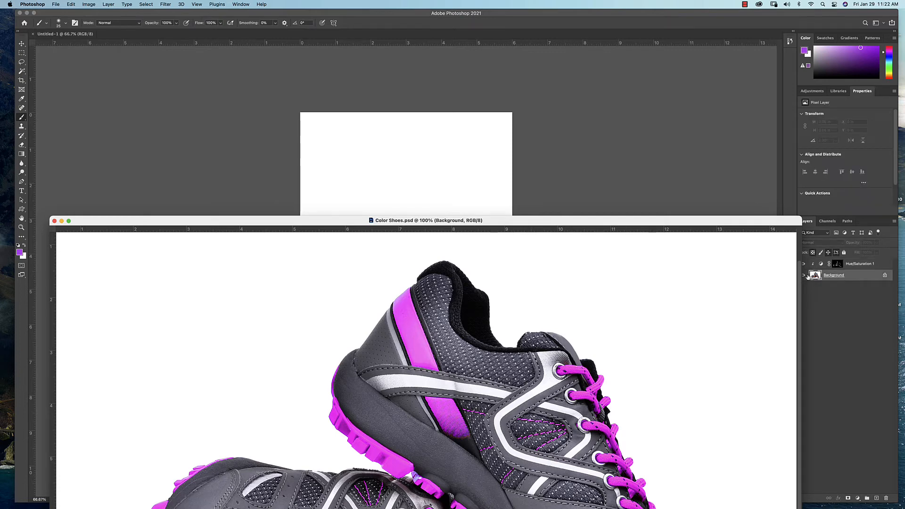
left_click_drag(816, 276, 416, 187)
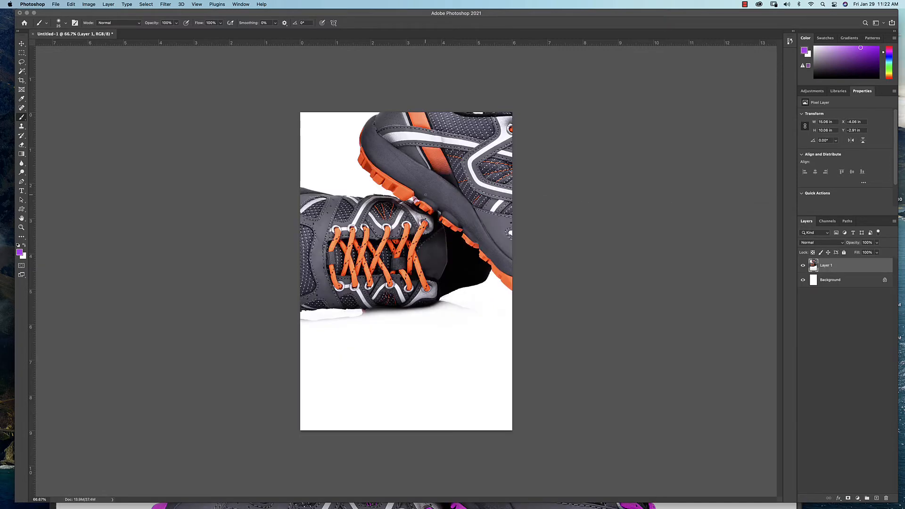
key("super+z")
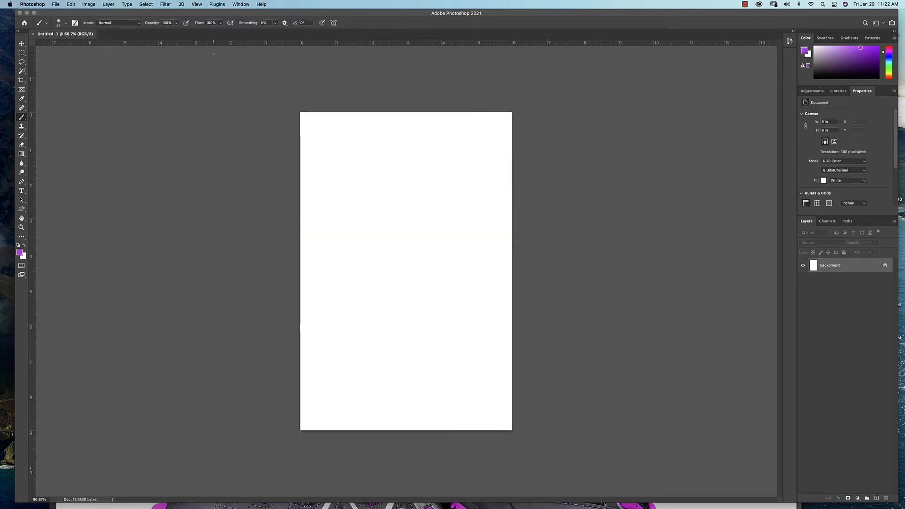
Copy the Background and Hue/Saturation 1 layers together from Color Shoes.psd into the new document
left_click(241, 4)
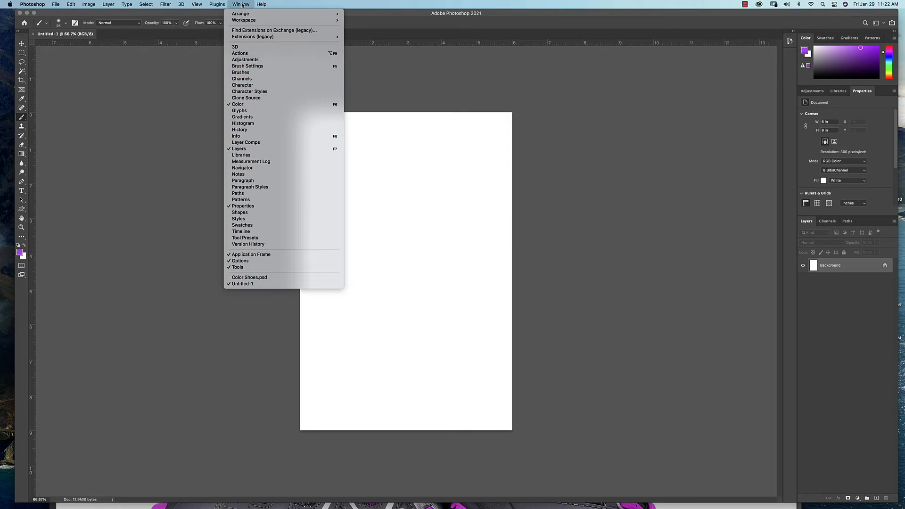
left_click(258, 279)
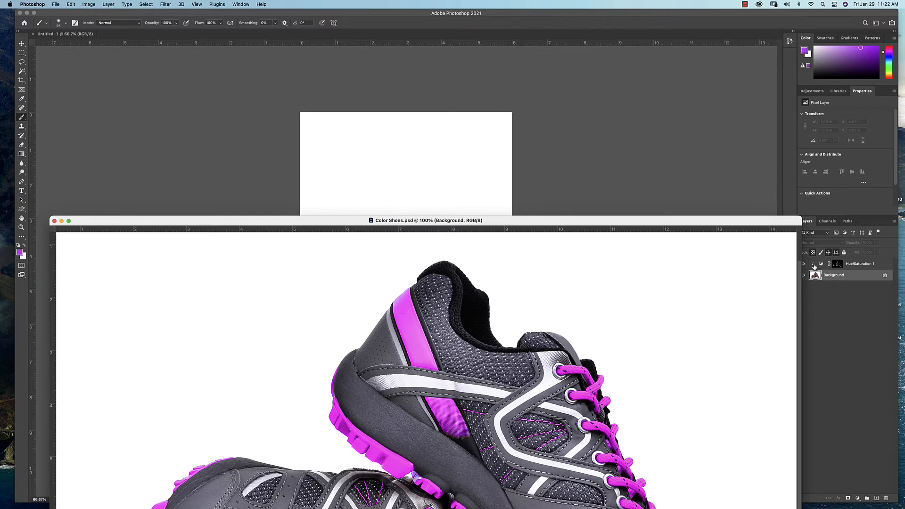
left_click(838, 267, "shift")
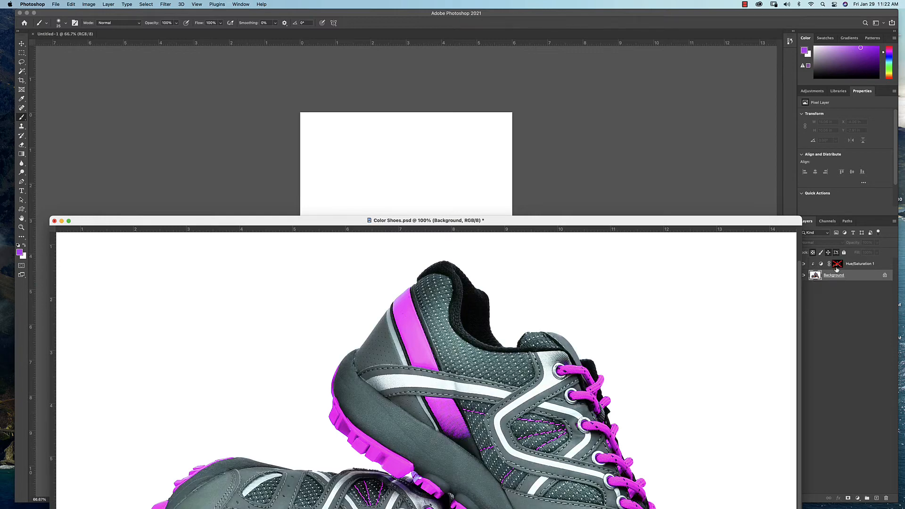
left_click(837, 267, "shift")
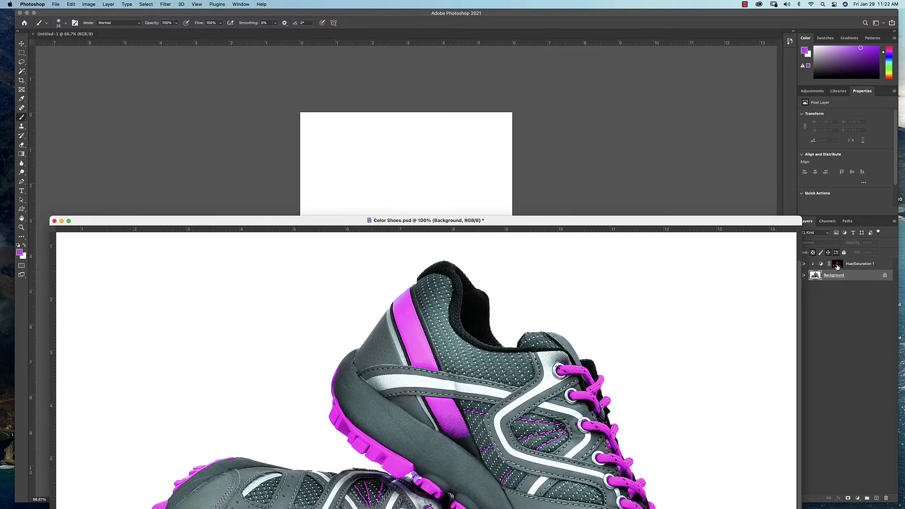
left_click(877, 266, "shift")
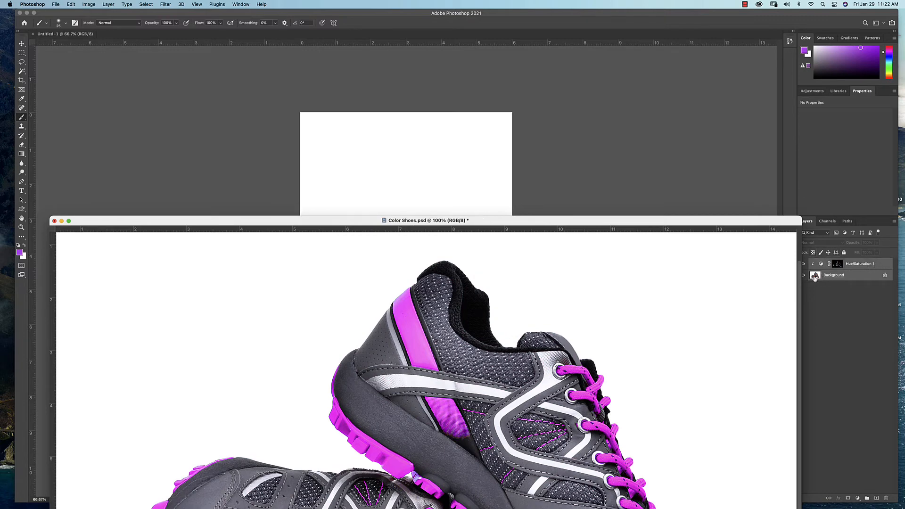
left_click_drag(819, 277, 451, 179)
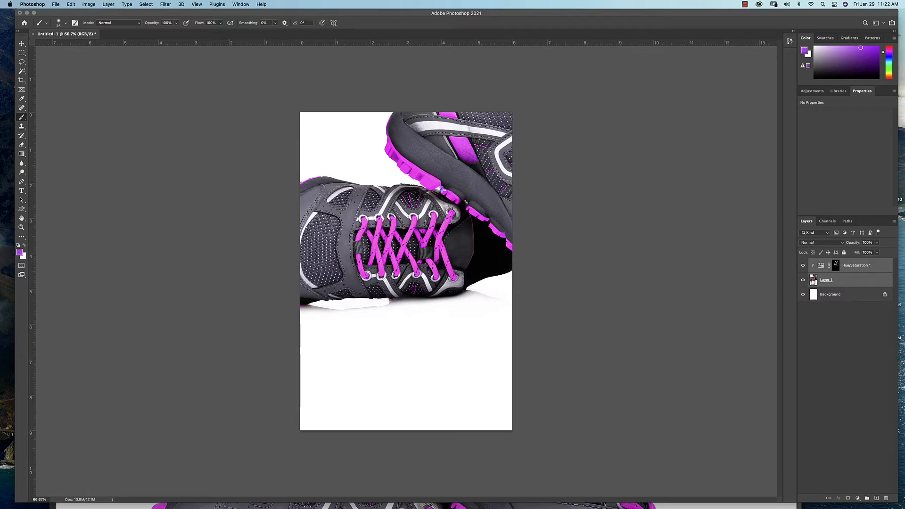
Scale both copied layers to about 76% and position them so the upright shoe fits in the page's lower part
key("v")
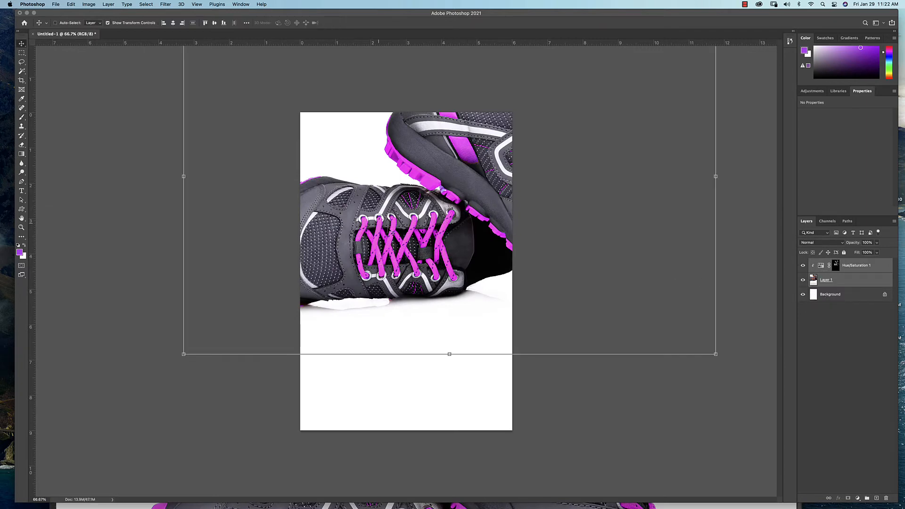
left_click_drag(393, 232, 349, 319)
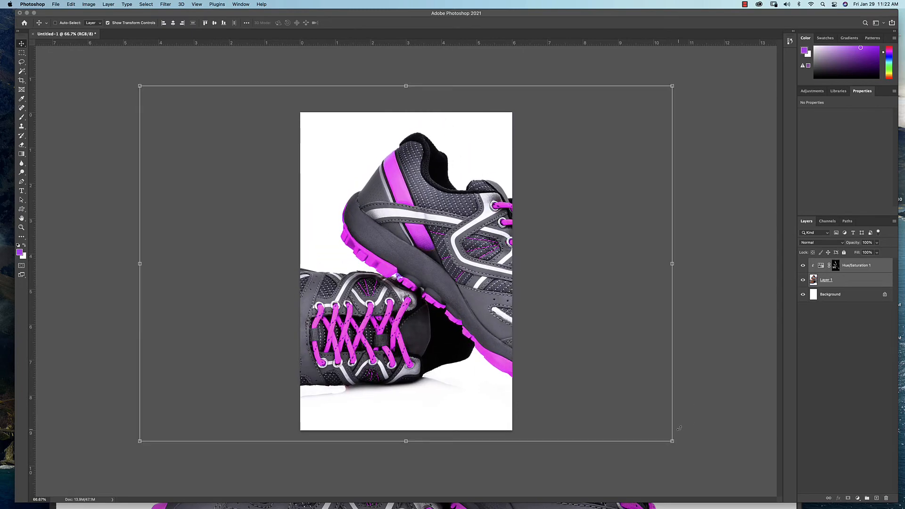
left_click_drag(673, 442, 495, 371)
left_click_drag(402, 279, 461, 350)
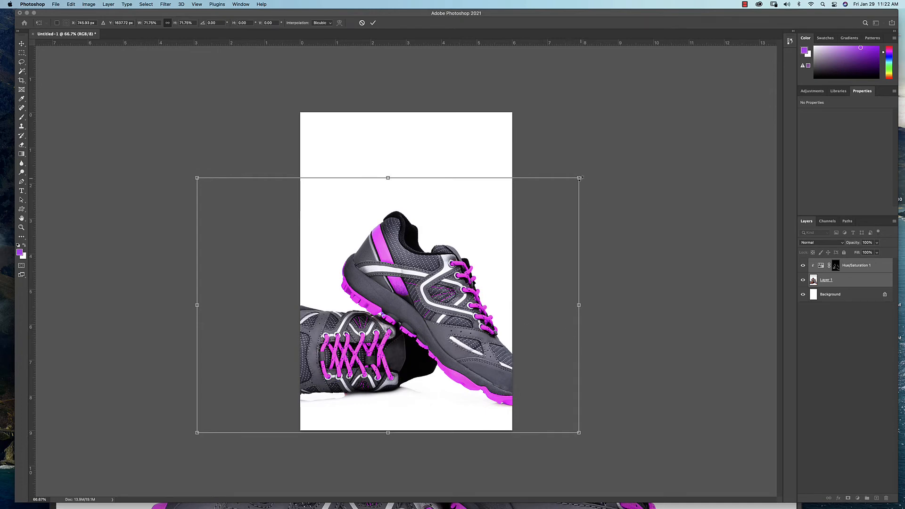
left_click_drag(579, 178, 615, 151)
left_click_drag(473, 278, 422, 278)
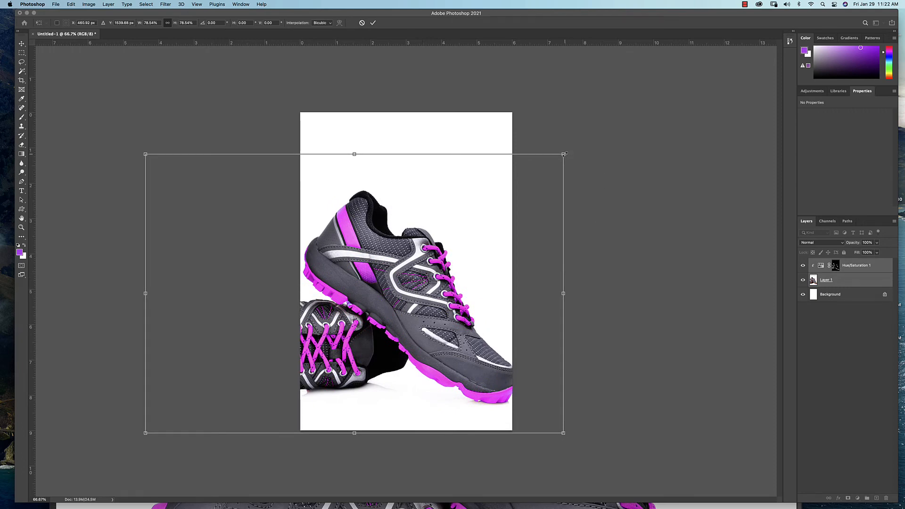
left_click_drag(564, 154, 551, 163)
left_click_drag(444, 237, 448, 239)
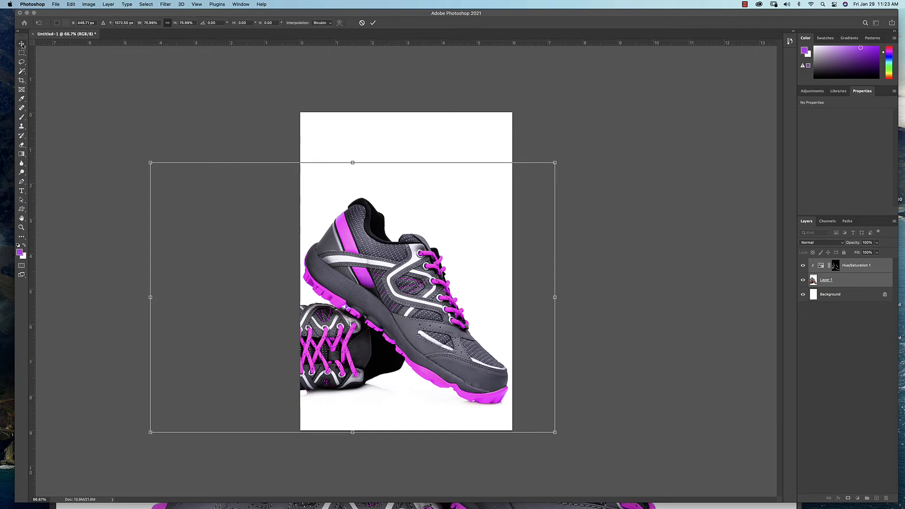
left_click(21, 53)
Try to save the new document as Color Shoes in Photoshop format in the PSD folder, replacing the existing file
left_click(55, 3)
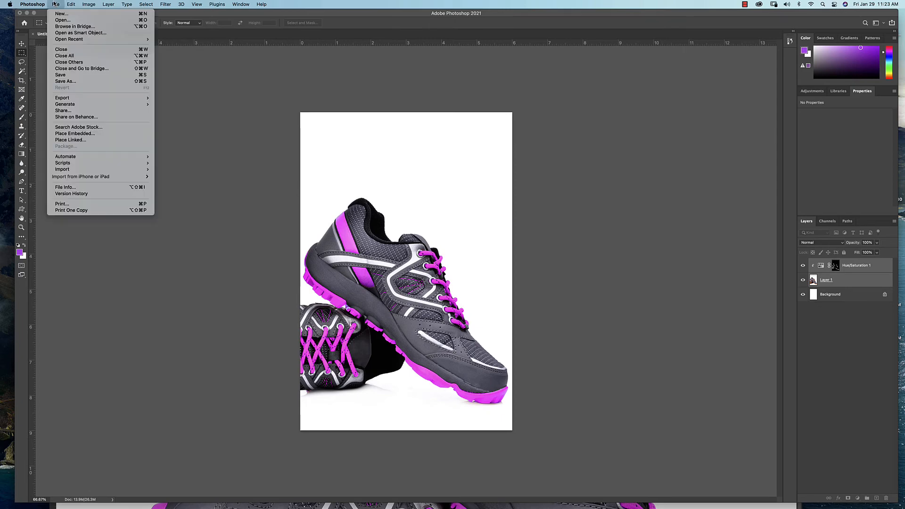
left_click(75, 82)
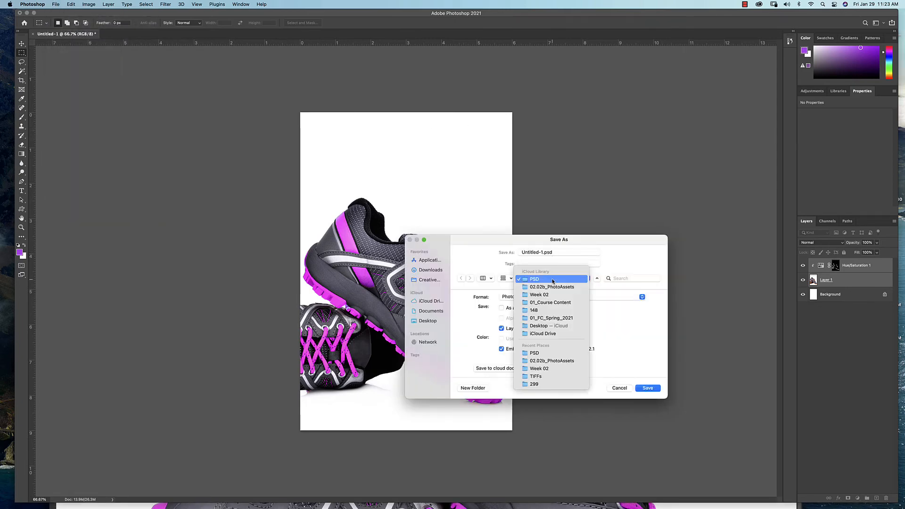
left_click(553, 278)
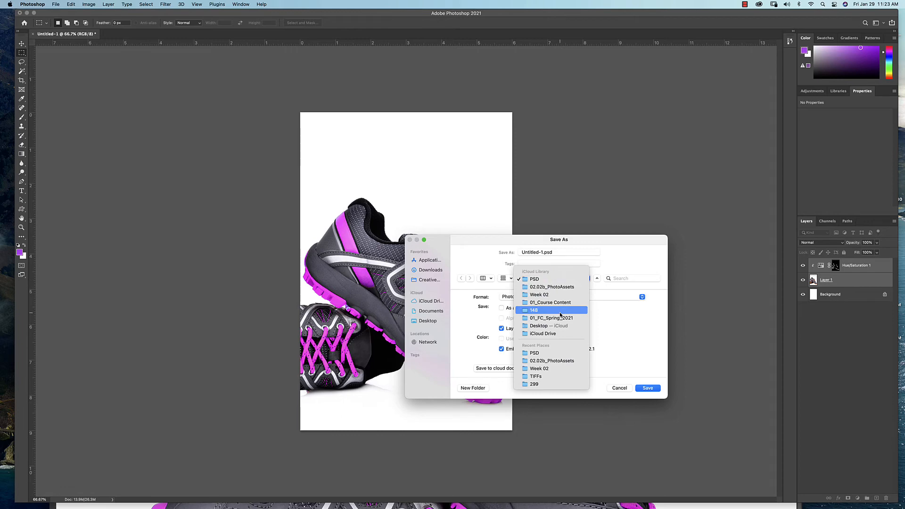
left_click(557, 280)
left_click(594, 279)
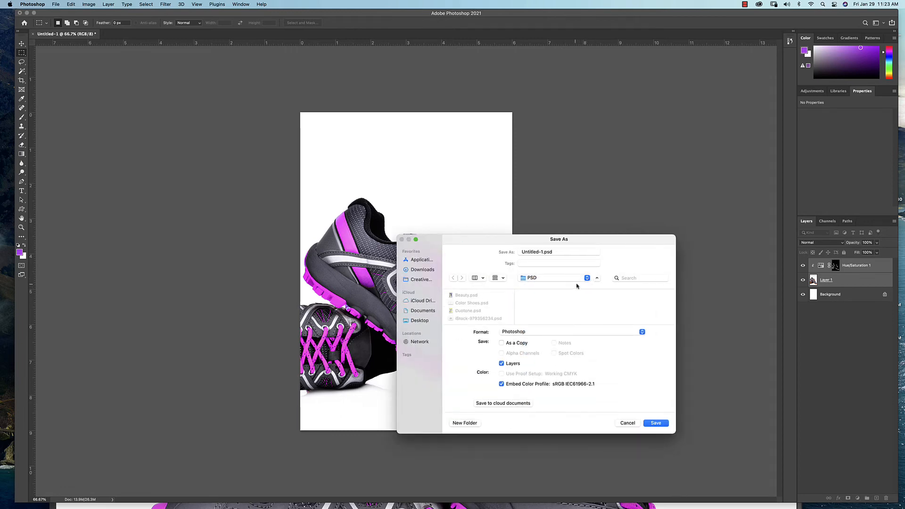
left_click(547, 279)
left_click(546, 280)
left_click(542, 253)
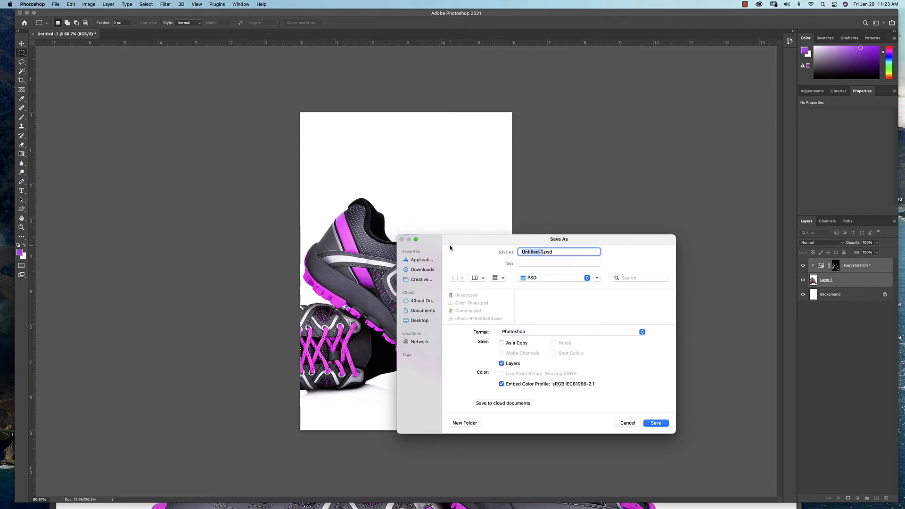
type("Color Sh")
type("oies")
key("BackSpace")
key("BackSpace")
key("BackSpace")
type("es")
left_click(656, 423)
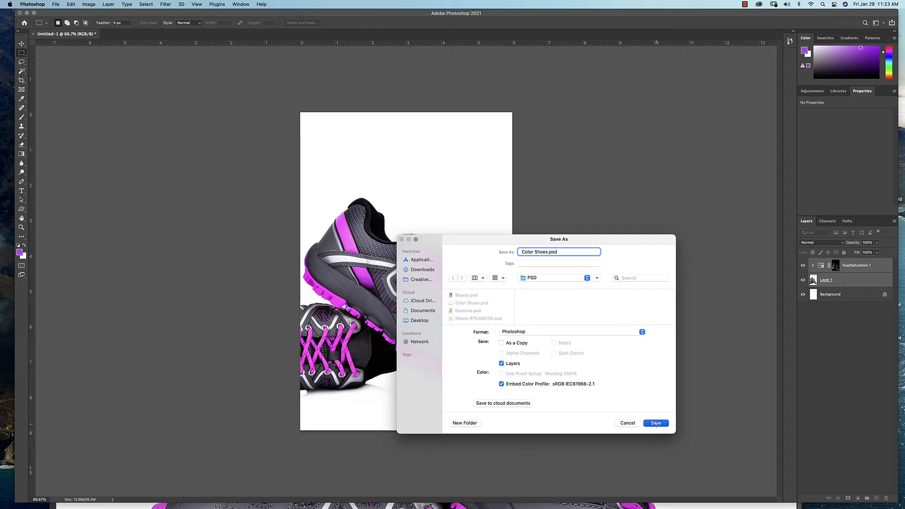
left_click(556, 369)
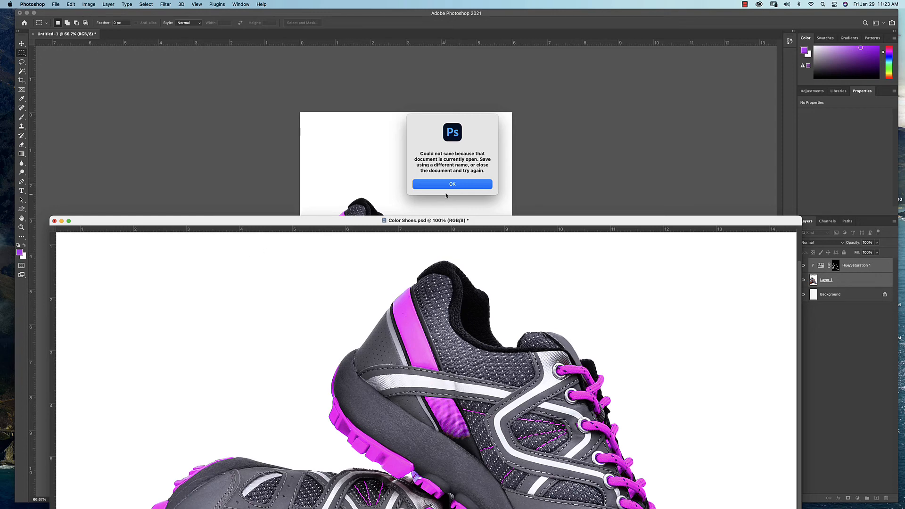
key("Return")
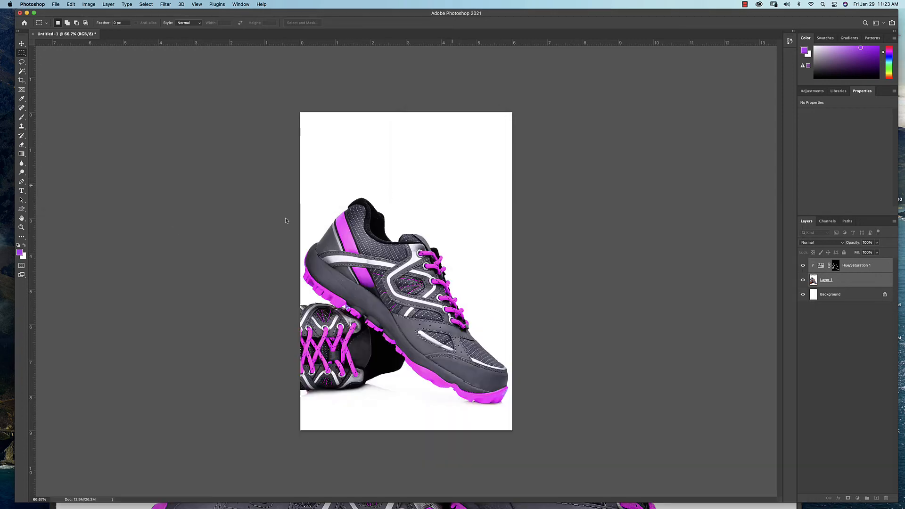
Close the original Color Shoes.psd without saving its changes
left_click(241, 4)
left_click(257, 277)
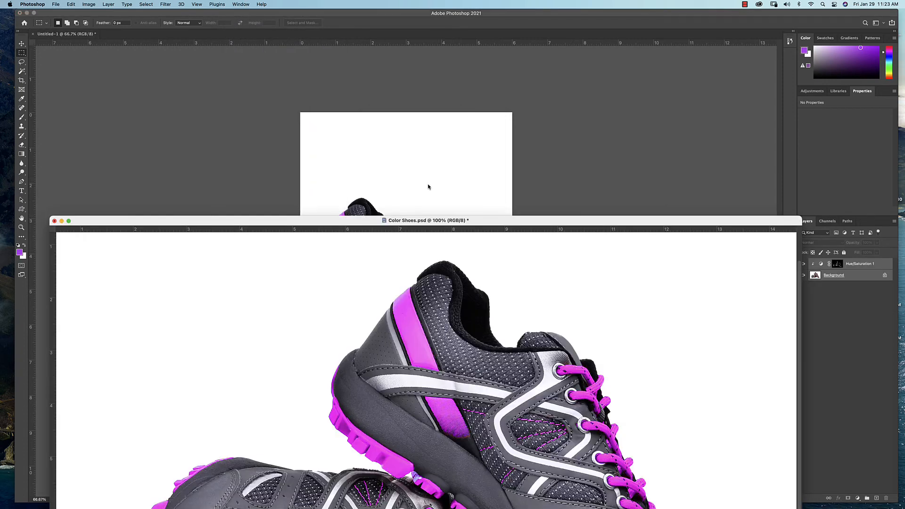
left_click(54, 221)
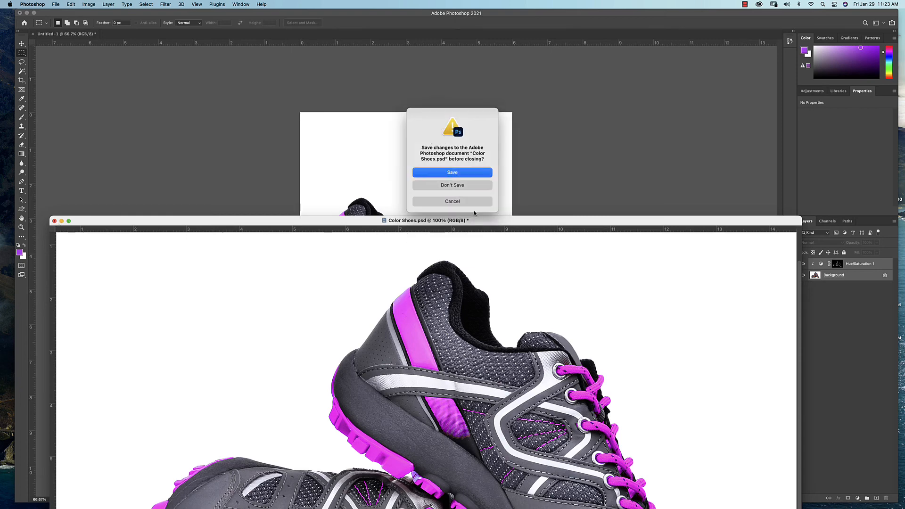
left_click(467, 185)
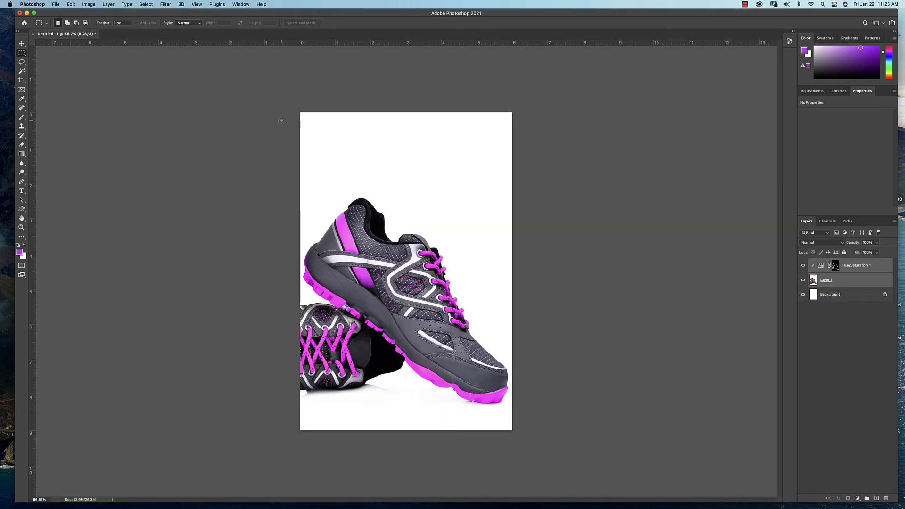
Save the document as Color Shoes in Photoshop format in the PSD folder, replacing the existing file and keeping maximum compatibility
left_click(56, 5)
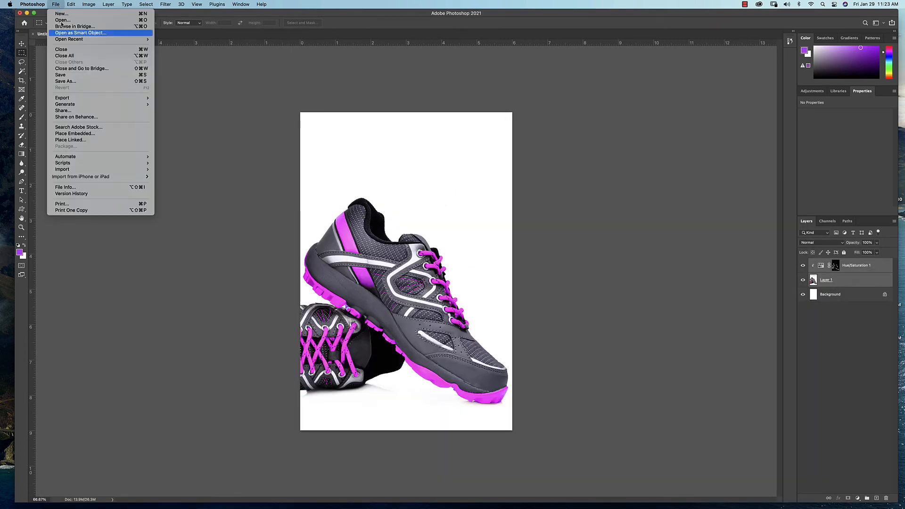
left_click(74, 80)
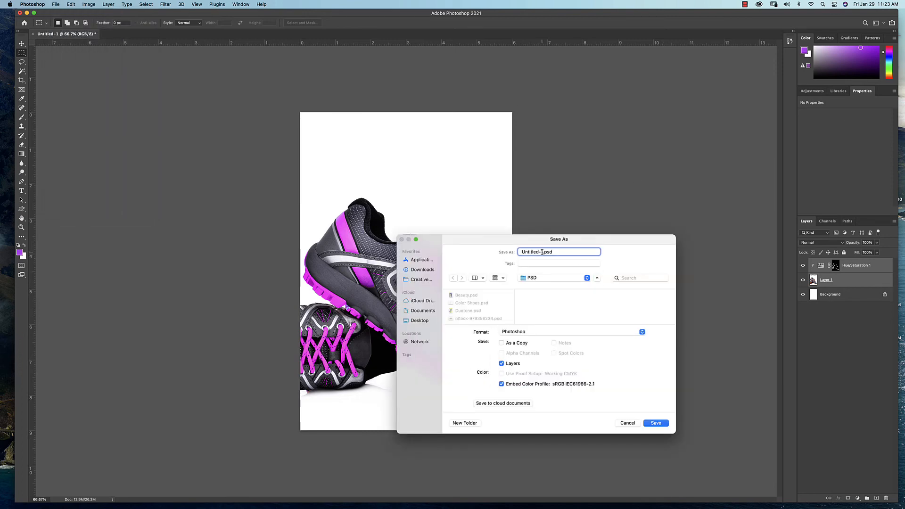
type("Color Shoes")
left_click(663, 426)
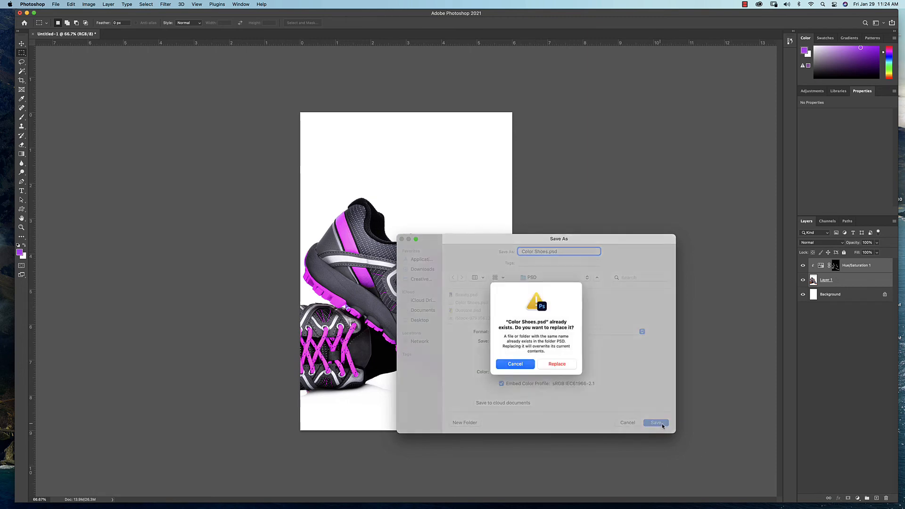
left_click(554, 367)
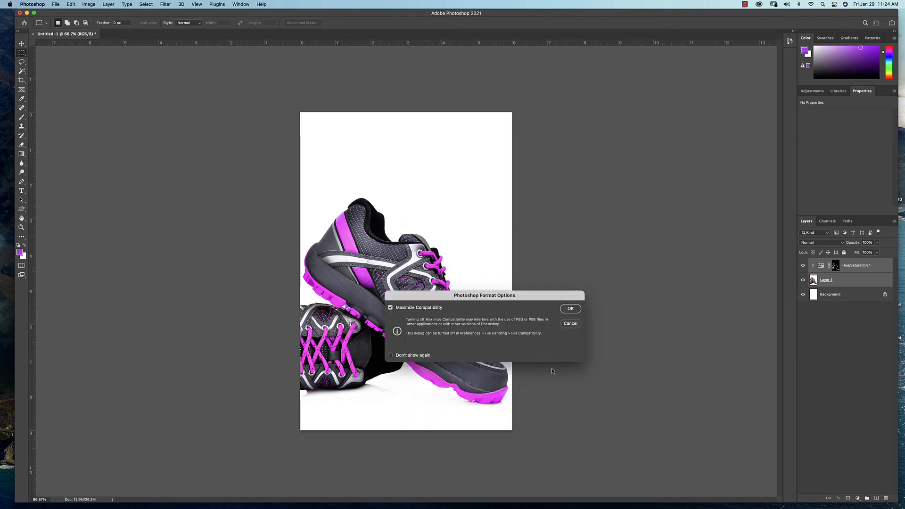
left_click(571, 308)
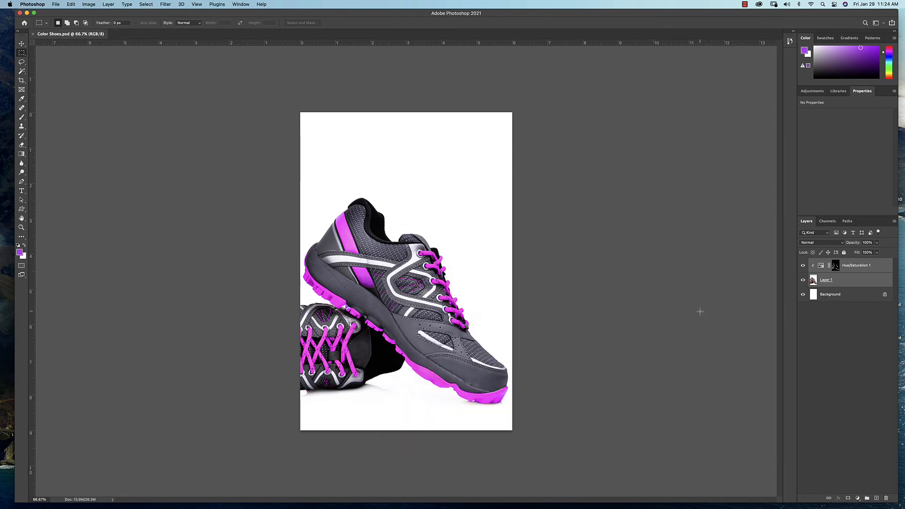
Flatten the image into a single layer and convert it to CMYK Color with the U.S. Web Coated (SWOP) v2 profile
left_click(895, 223)
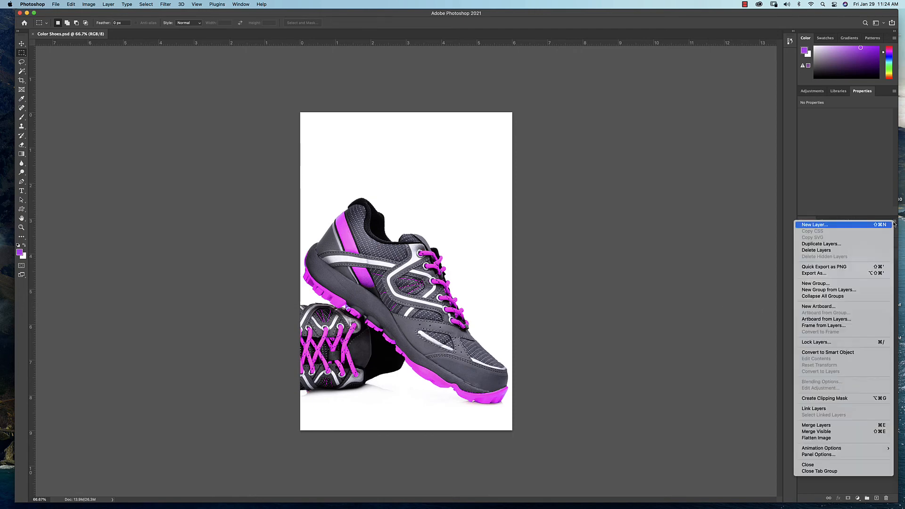
left_click(811, 439)
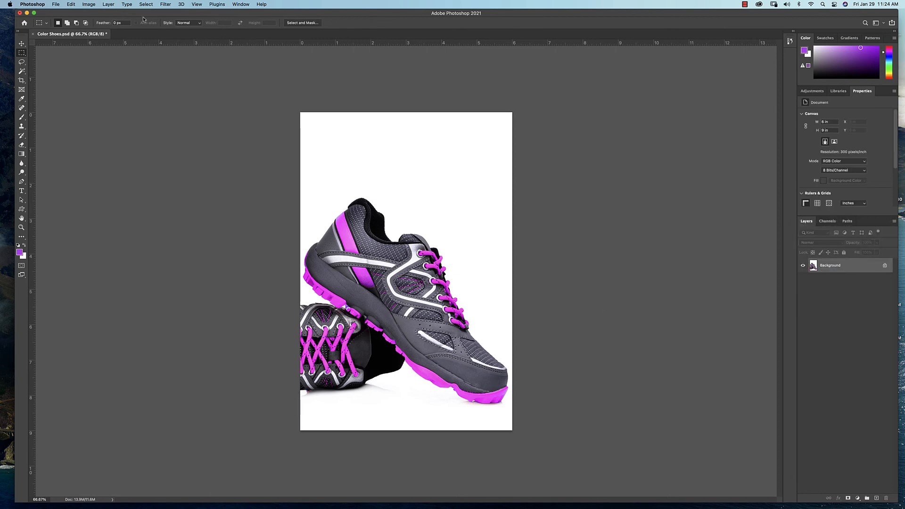
left_click(92, 5)
mouse_move(141, 13)
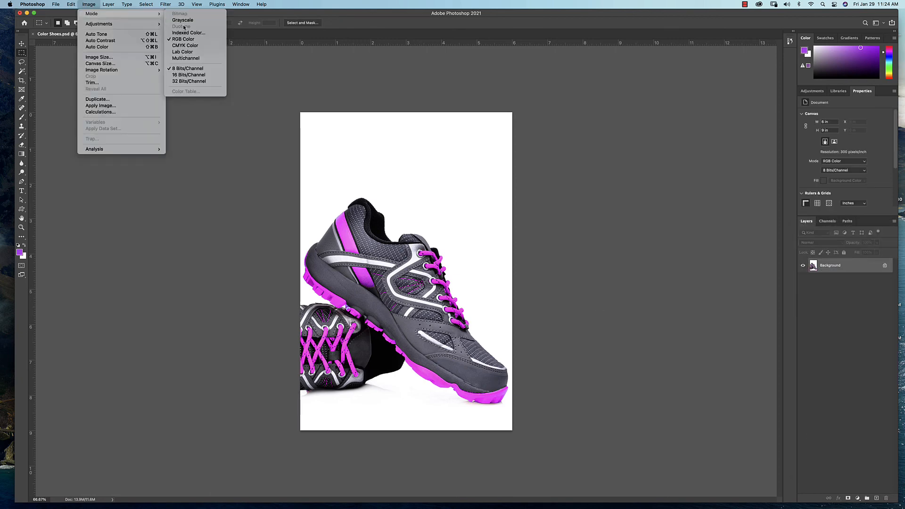
left_click(204, 46)
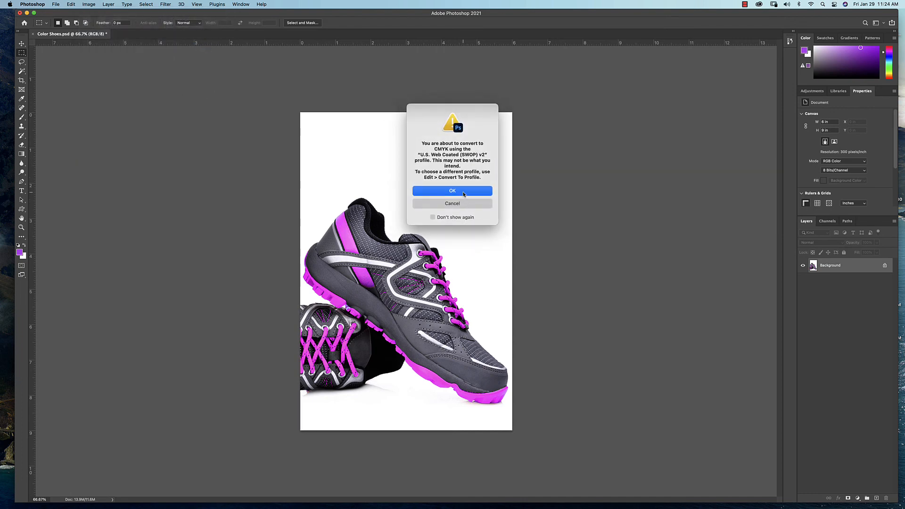
left_click(463, 193)
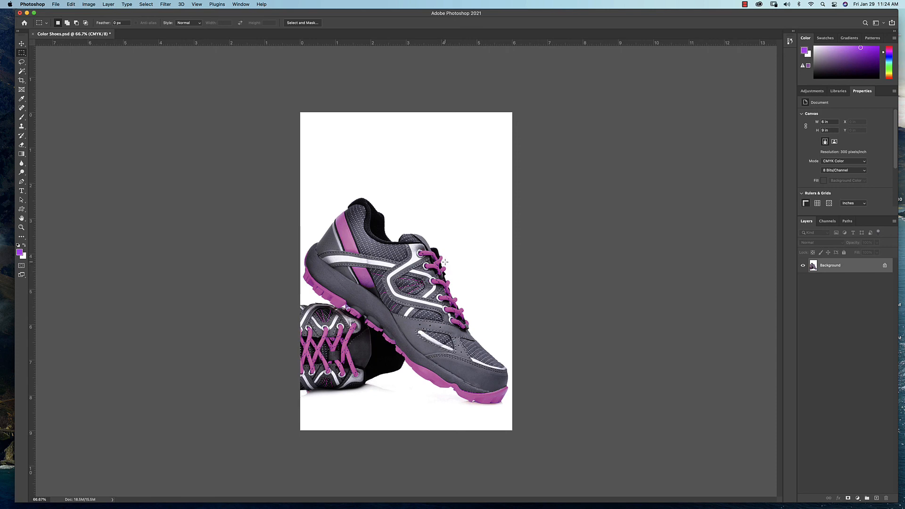
Save the flattened image as Color Shoes.tif in the TIFFs folder, with no image compression, interleaved pixel order and Macintosh byte order
left_click(56, 4)
left_click(81, 82)
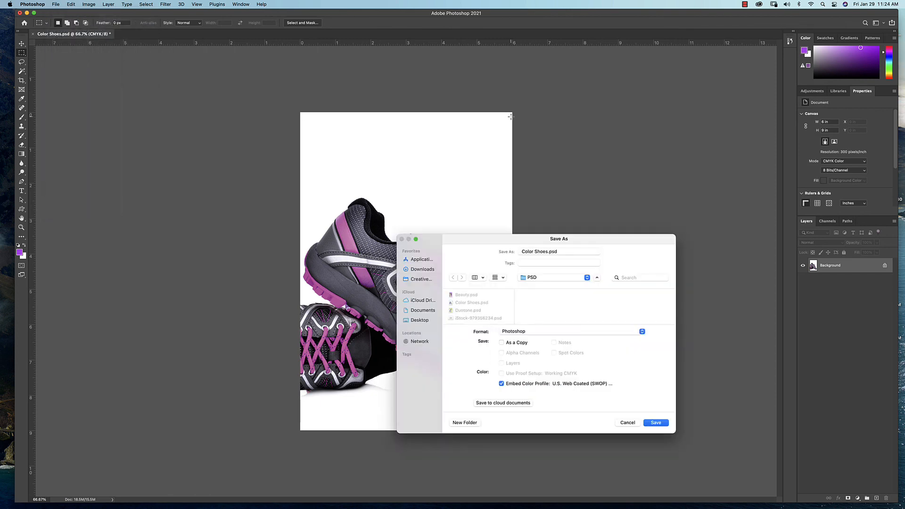
left_click(557, 278)
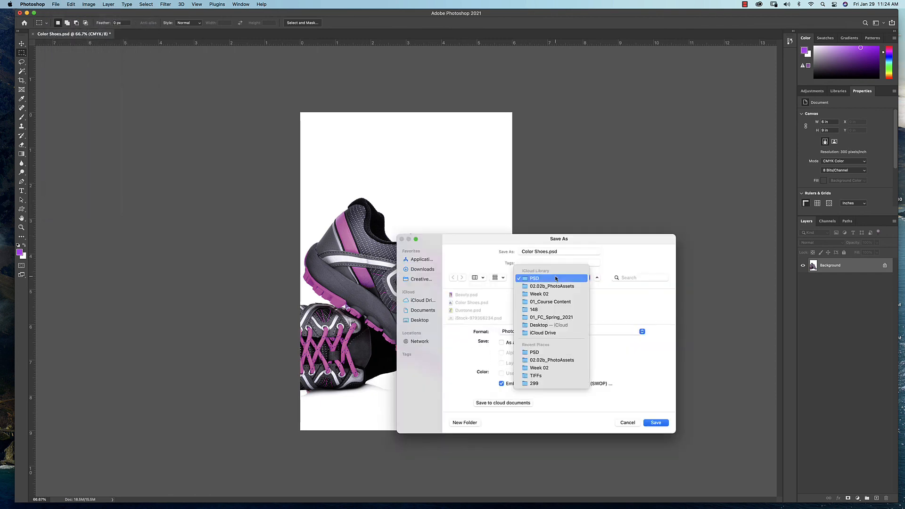
left_click(555, 376)
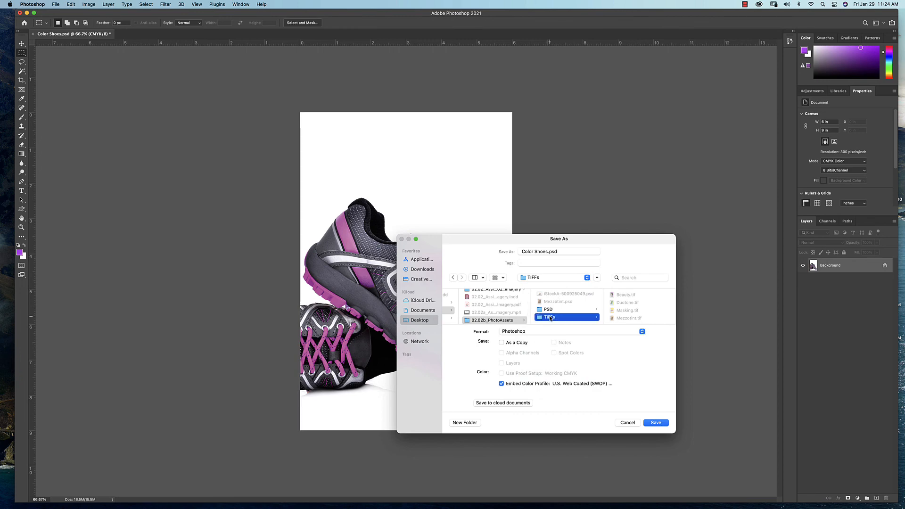
left_click(537, 332)
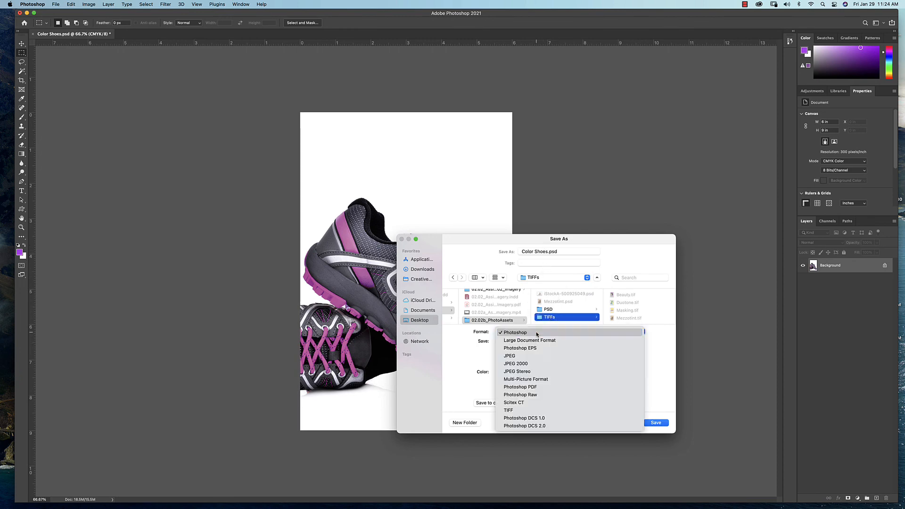
left_click(535, 409)
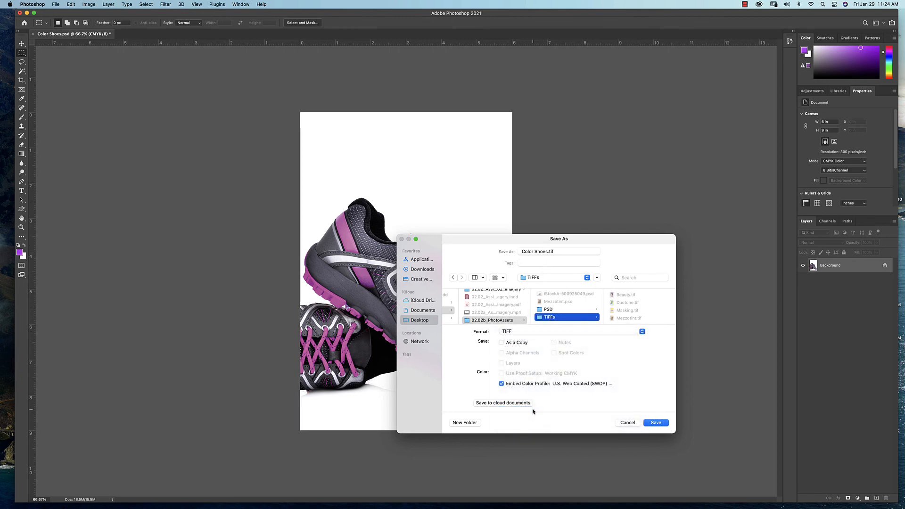
left_click(656, 423)
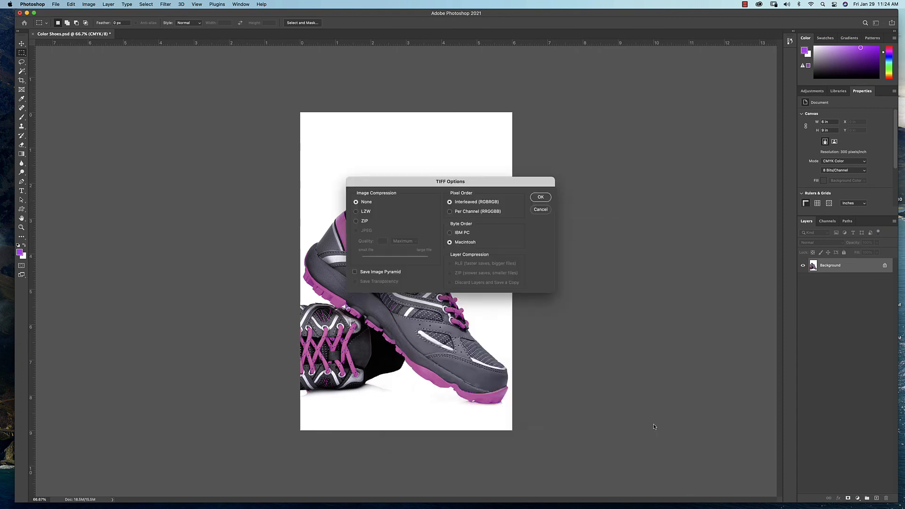
left_click(541, 197)
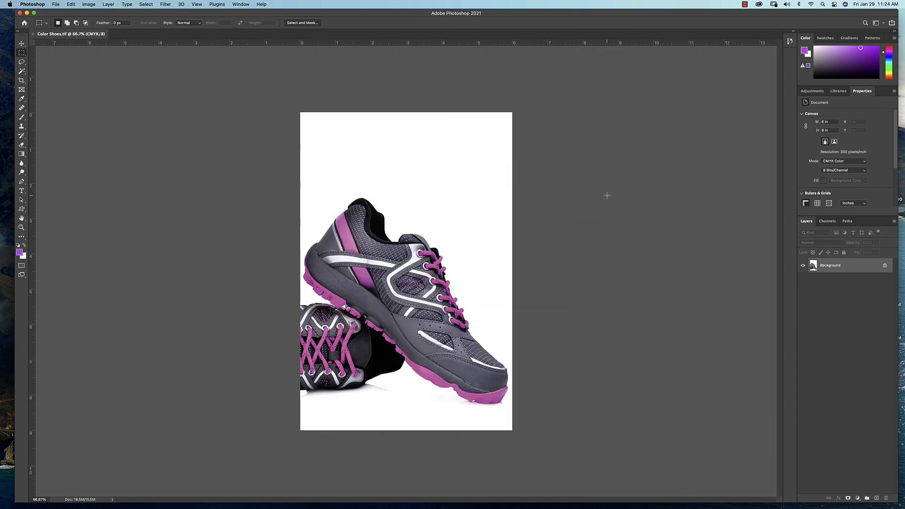